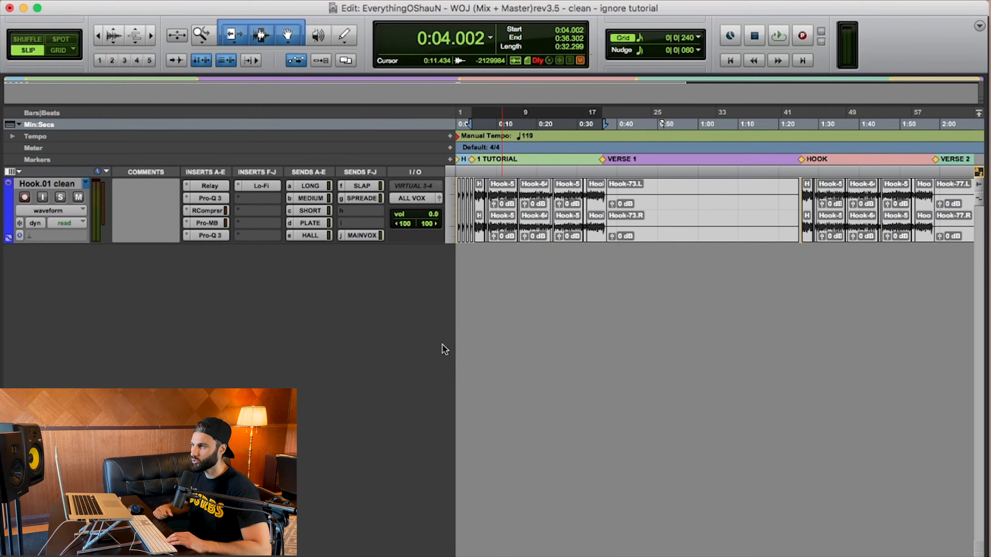
- Play the selected hook section of the Hook.01 clean track with all inserts active, and stop playback
{"action": "key", "text": "space"}
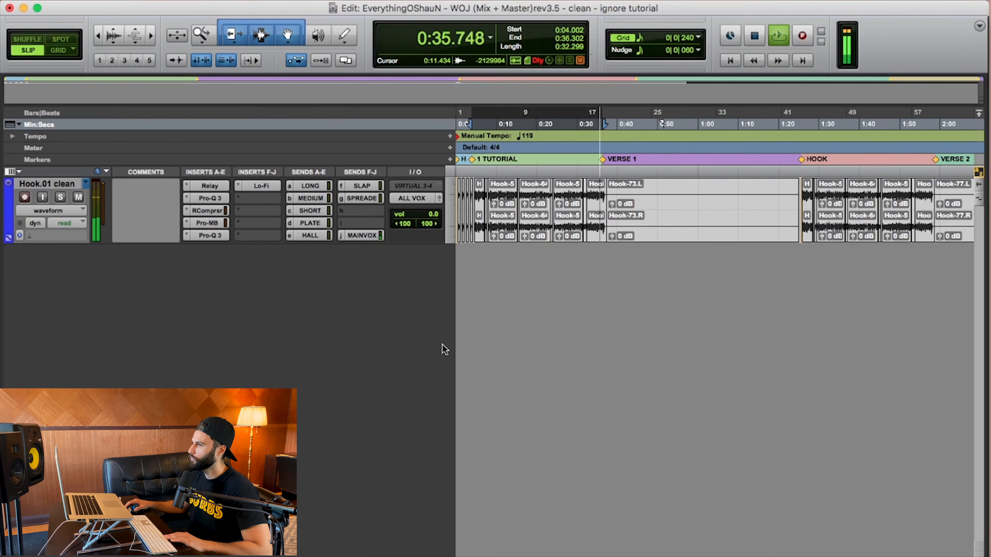
{"action": "key", "text": "space"}
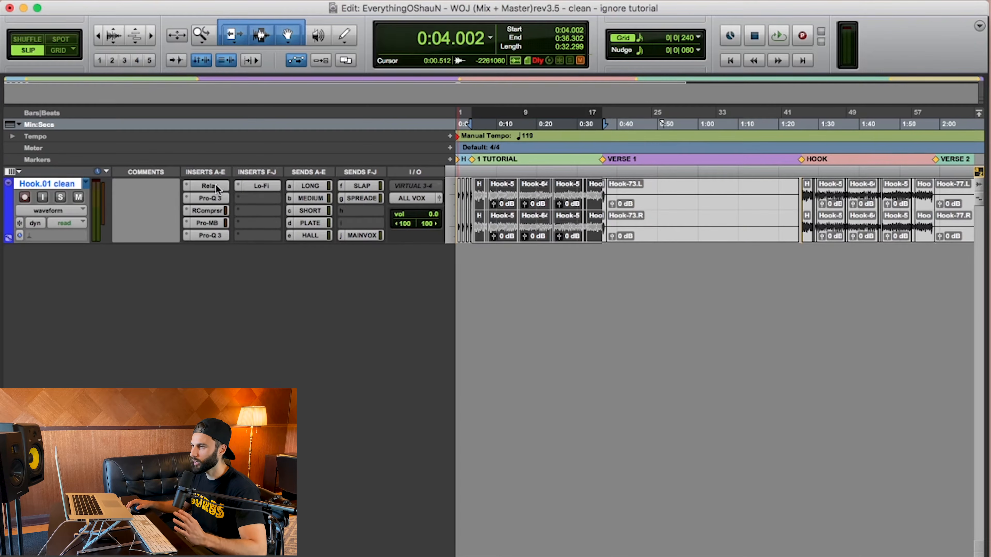
- Open the Relay insert on the Hook.01 clean track and examine its pan and advanced controls
{"action": "left_click", "coordinate": [210, 185]}
{"action": "left_click_drag", "start_coordinate": [534, 106], "coordinate": [623, 109]}
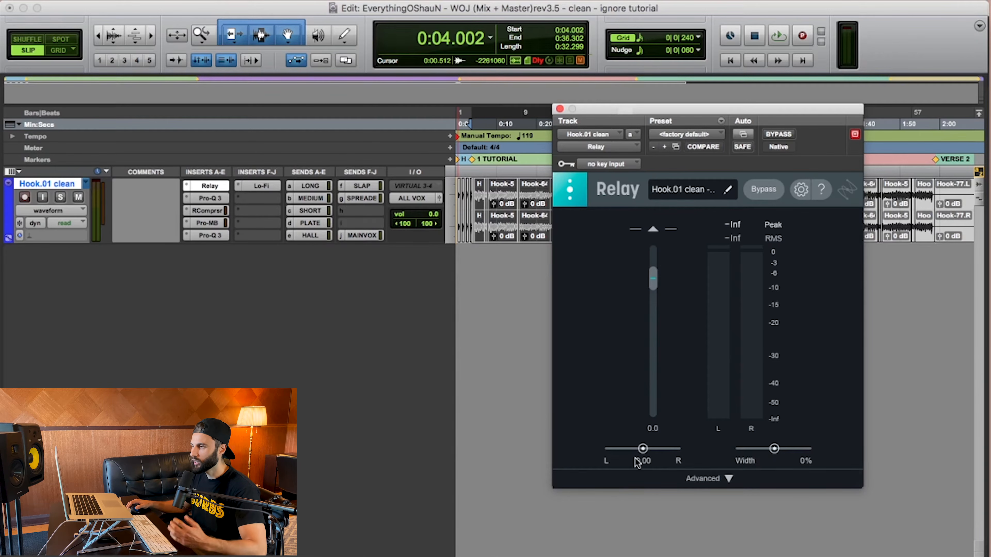
{"action": "mouse_move", "coordinate": [642, 453]}
{"action": "left_mouse_down"}
{"action": "mouse_move", "coordinate": [613, 452]}
{"action": "mouse_move", "coordinate": [675, 453]}
{"action": "mouse_move", "coordinate": [656, 454]}
{"action": "left_mouse_up"}
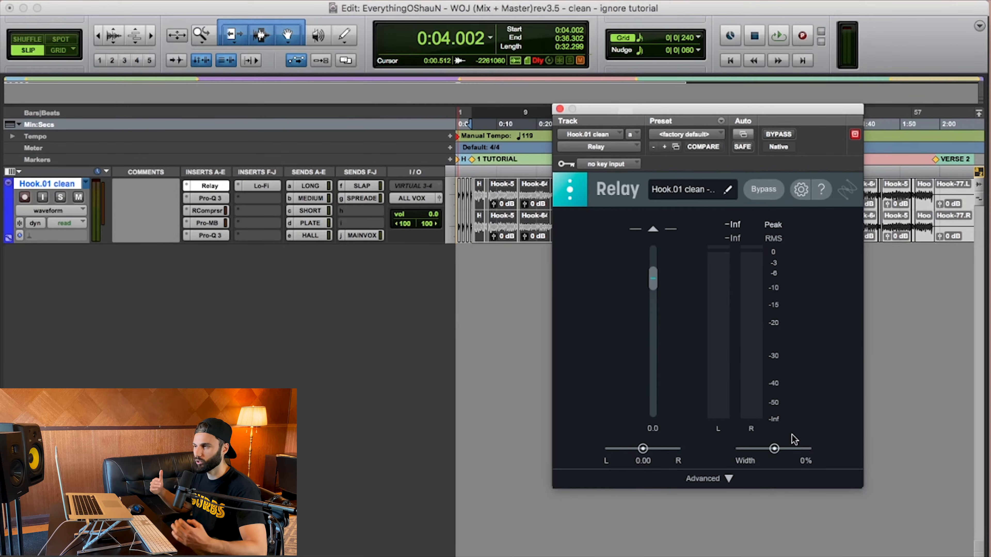
{"action": "left_click", "coordinate": [728, 479]}
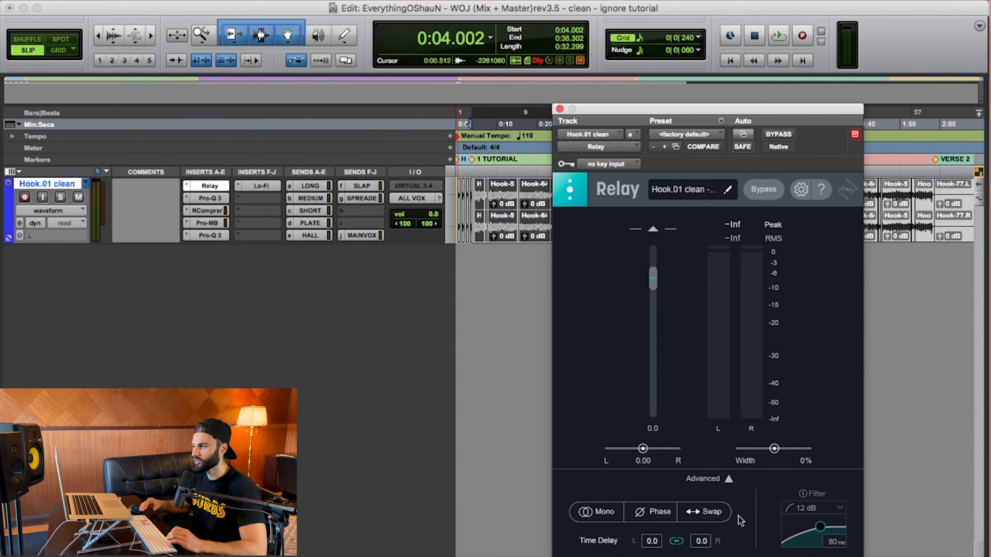
{"action": "left_click", "coordinate": [728, 480]}
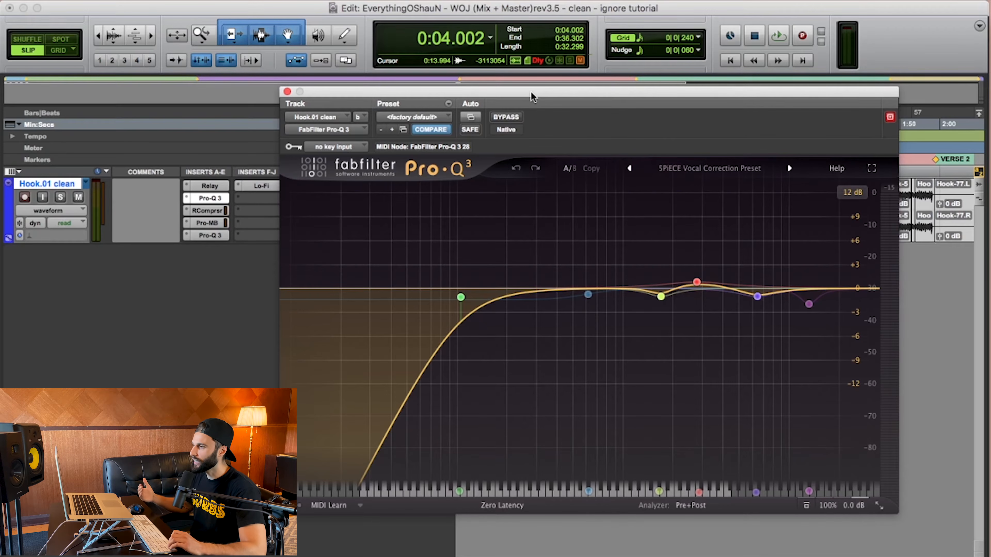
- Examine the low-cut, mid-cut, high-cut and boost bands of the first Pro-Q 3
{"action": "mouse_move", "coordinate": [451, 278]}
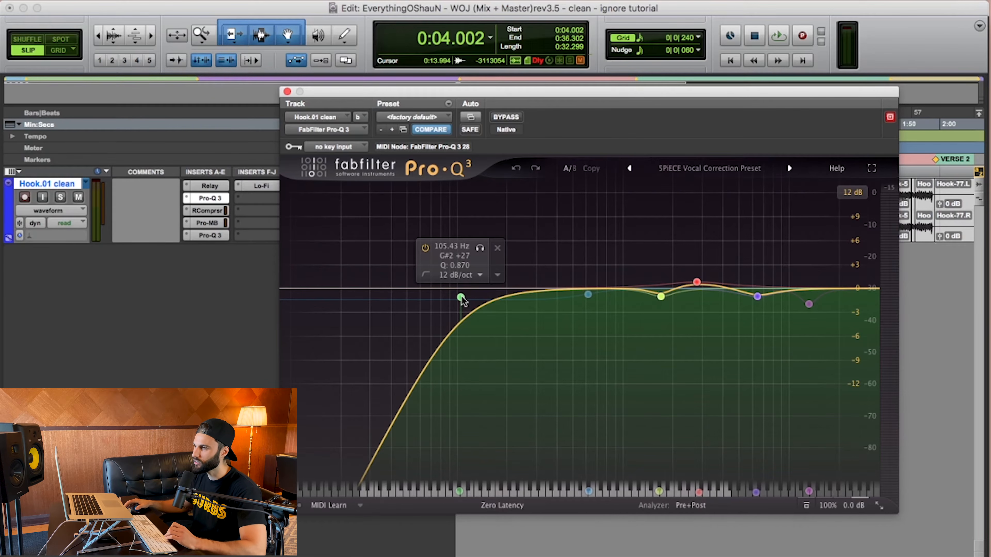
{"action": "mouse_move", "coordinate": [659, 300]}
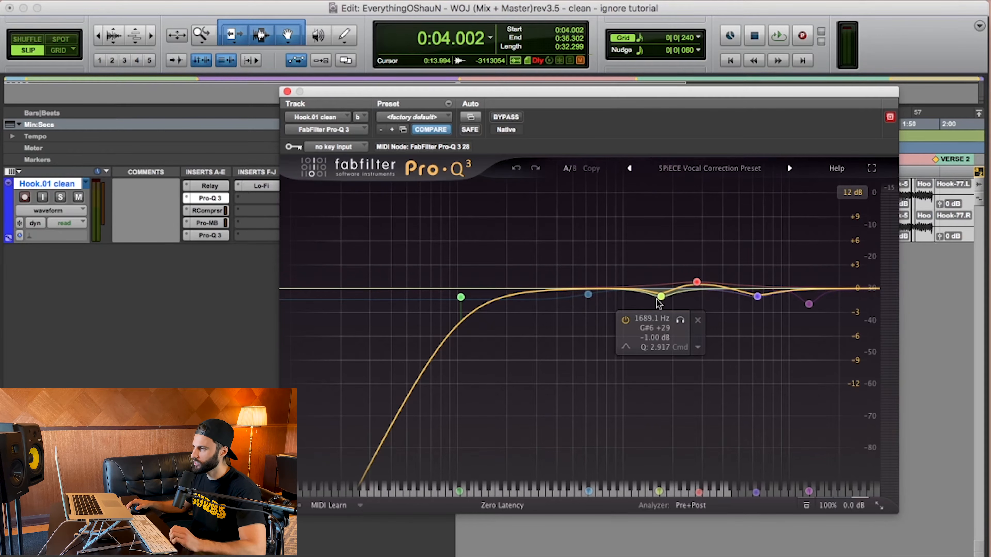
{"action": "mouse_move", "coordinate": [757, 301]}
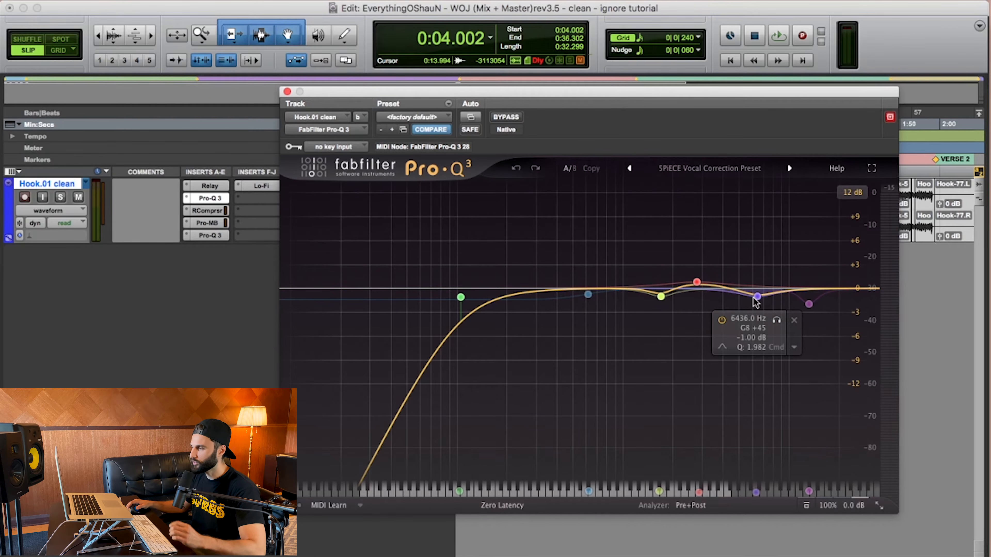
{"action": "mouse_move", "coordinate": [695, 283]}
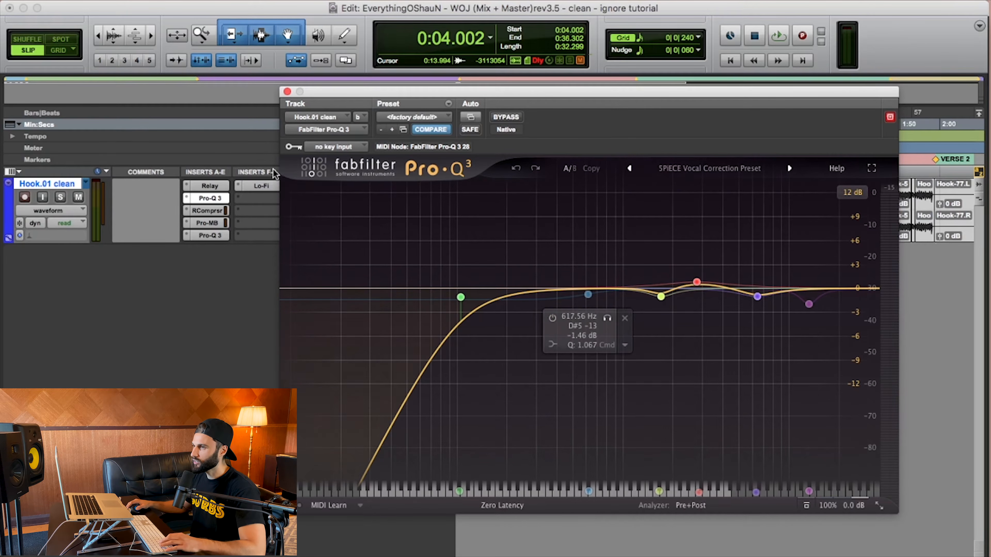
- Bypass the Lo-Fi, second Pro-Q 3, Pro-MB, RCompressor and first Pro-Q 3 inserts on the Hook.01 clean track
{"action": "left_click", "coordinate": [259, 187], "text": "super"}
{"action": "left_click", "coordinate": [211, 235], "text": "super"}
{"action": "left_click", "coordinate": [211, 224], "text": "super"}
{"action": "left_click", "coordinate": [211, 211], "text": "super"}
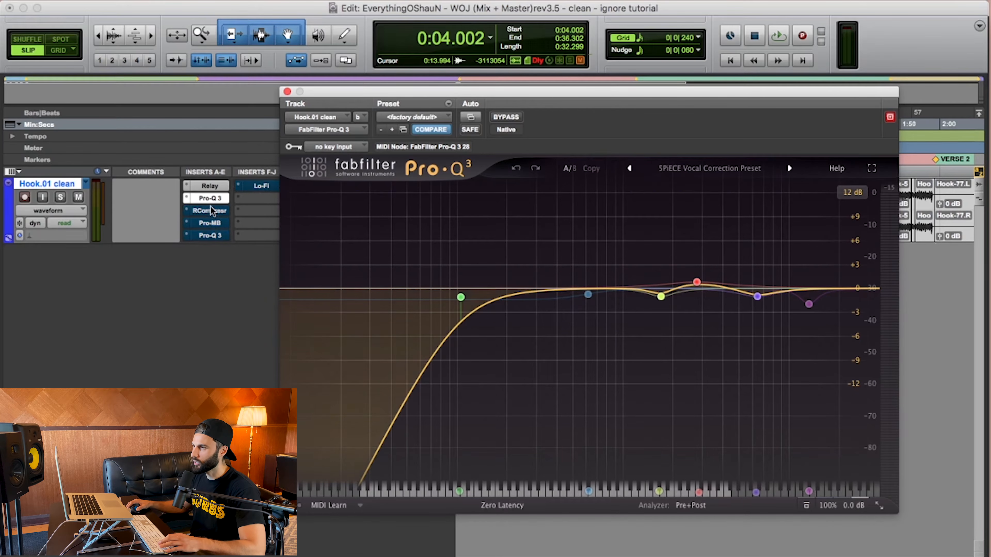
{"action": "left_click", "coordinate": [211, 198], "text": "super"}
{"action": "mouse_move", "coordinate": [589, 311]}
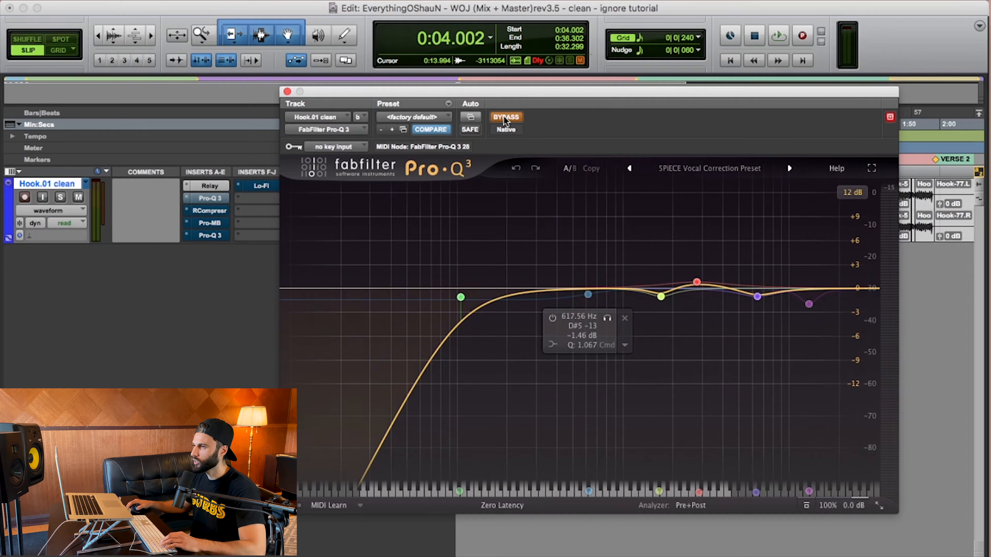
- Play the hook while switching the first Pro-Q 3 between bypassed and active, leave it active, and stop playback
{"action": "key", "text": "space"}
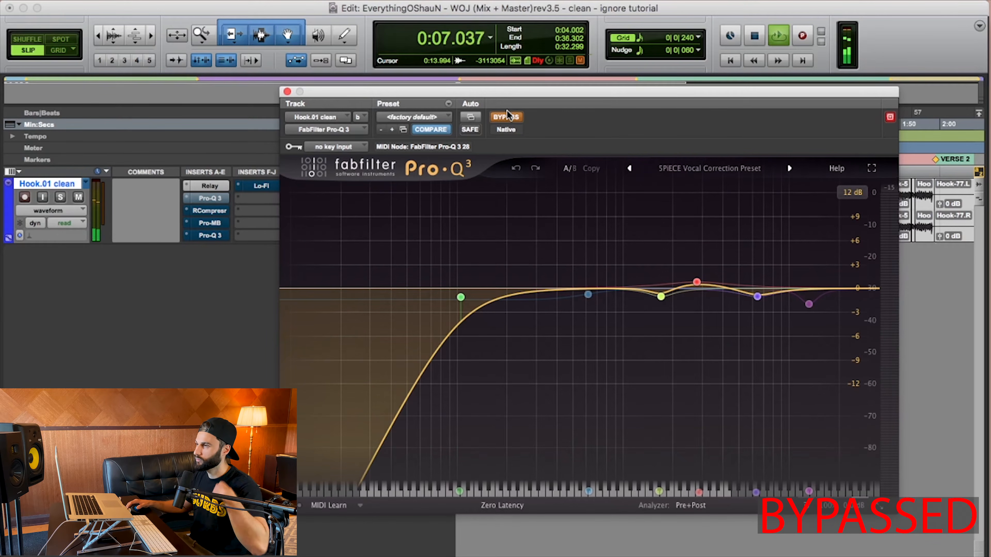
{"action": "left_click", "coordinate": [507, 116]}
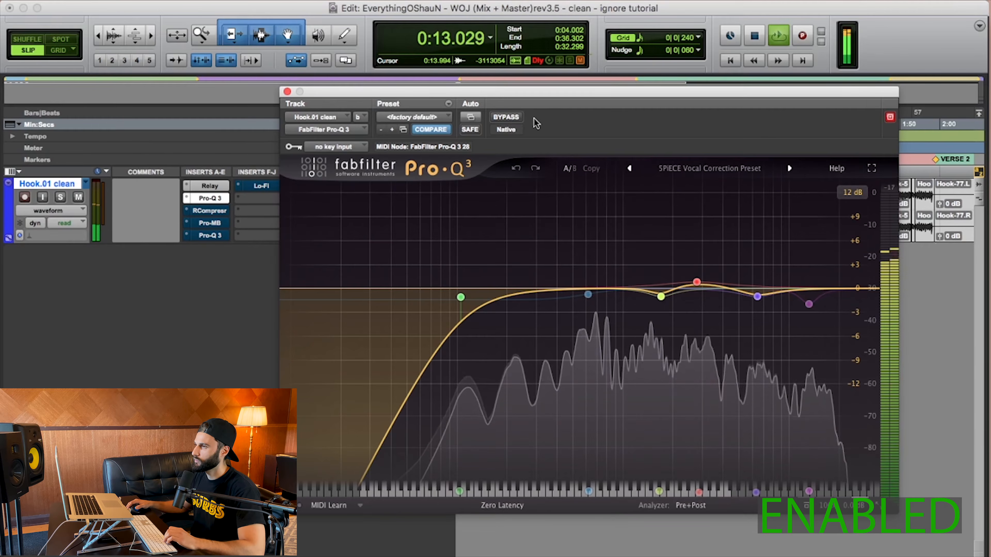
{"action": "left_click", "coordinate": [506, 117]}
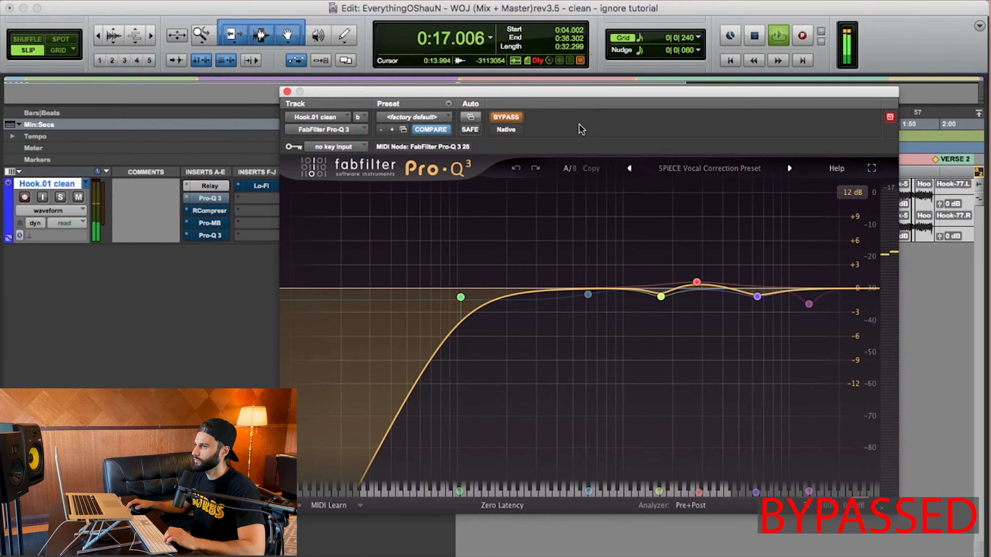
{"action": "left_click", "coordinate": [506, 117]}
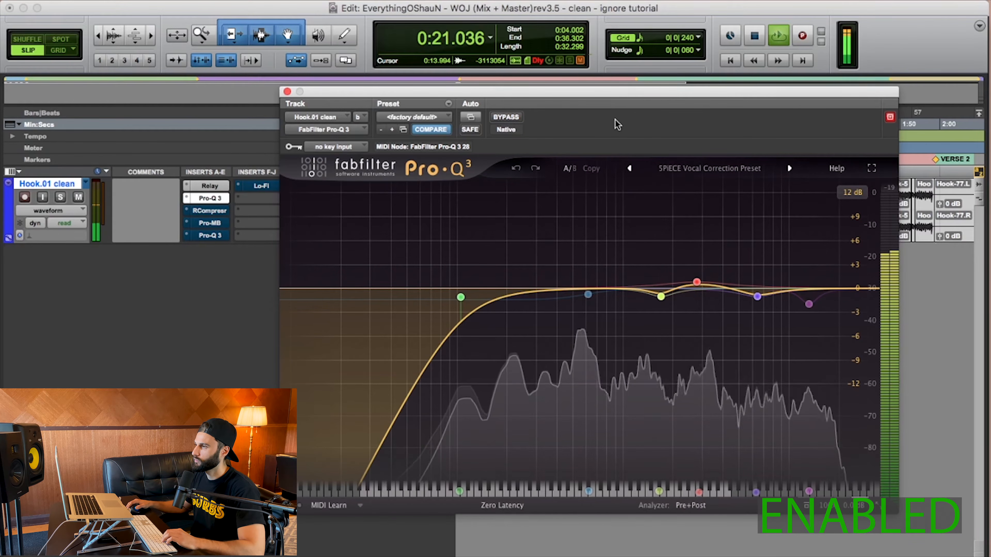
{"action": "key", "text": "space"}
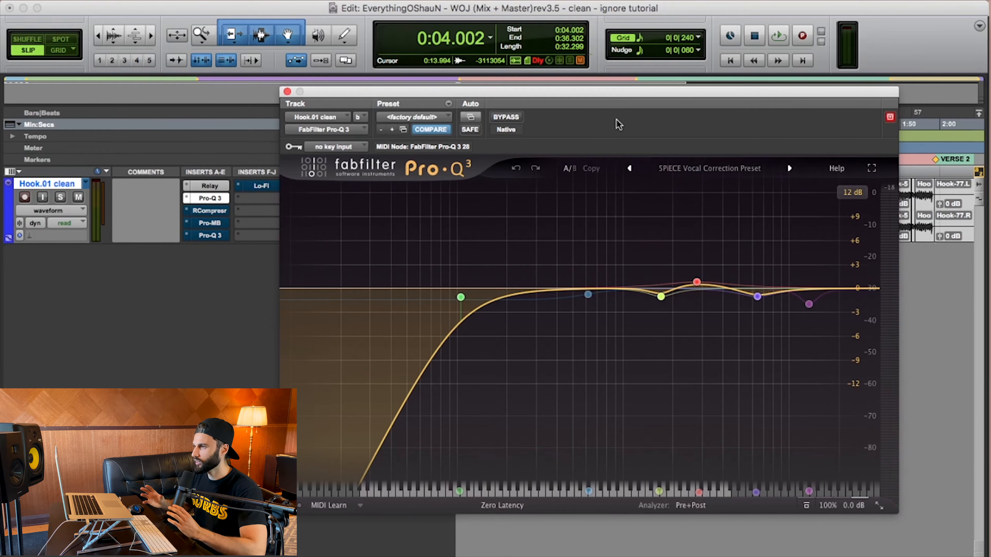
{"action": "mouse_move", "coordinate": [710, 304]}
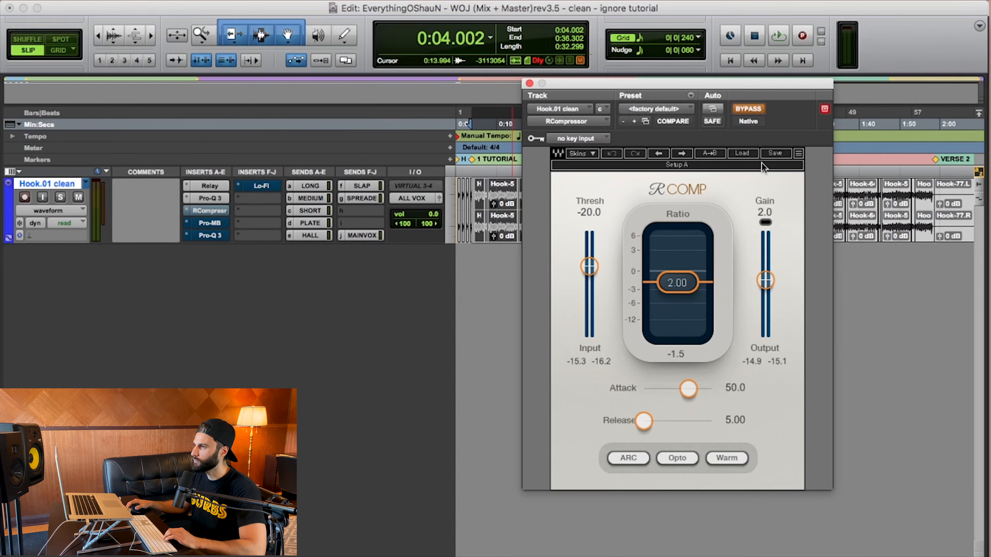
- Play the hook while switching the RCompressor between bypassed and active, leave it active, and stop playback
{"action": "key", "text": "space"}
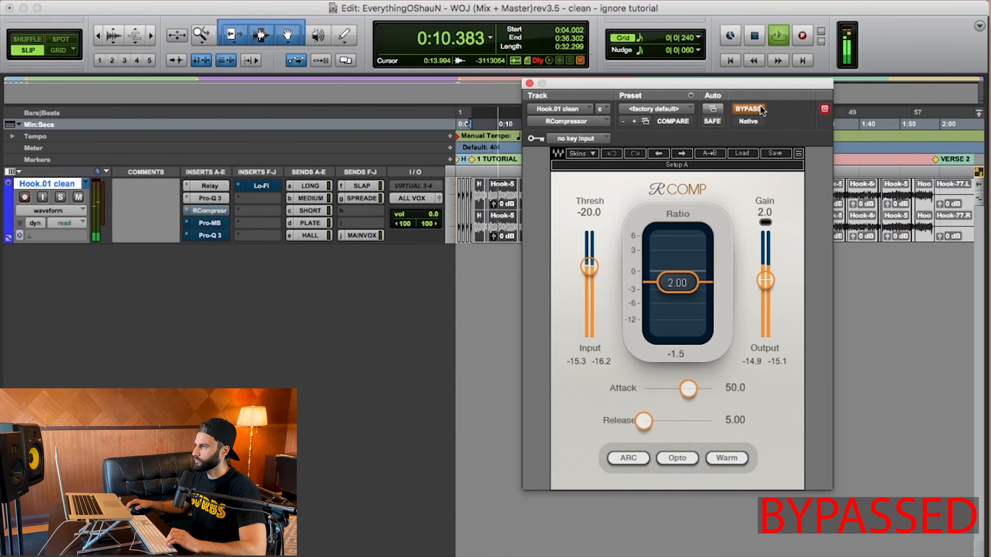
{"action": "left_click", "coordinate": [746, 109]}
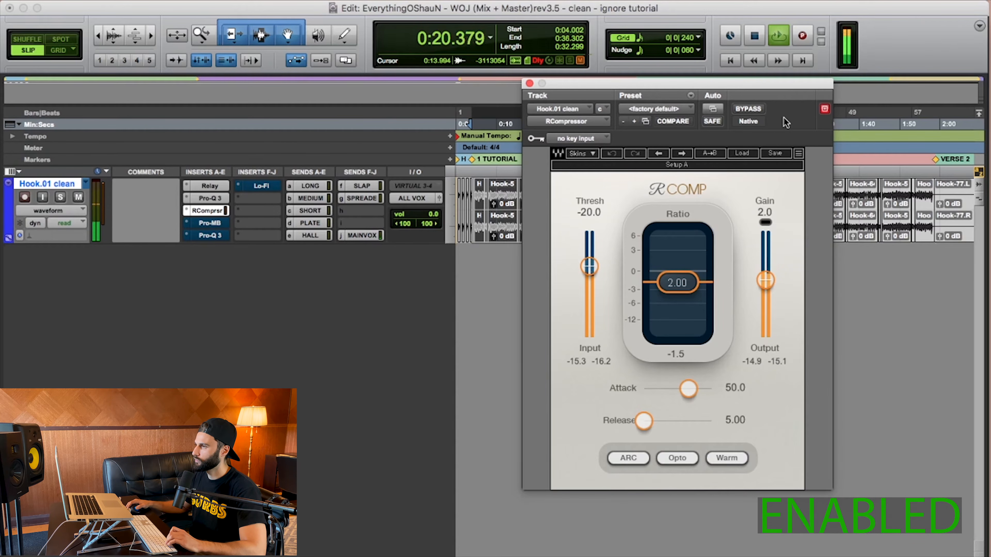
{"action": "left_click", "coordinate": [748, 109]}
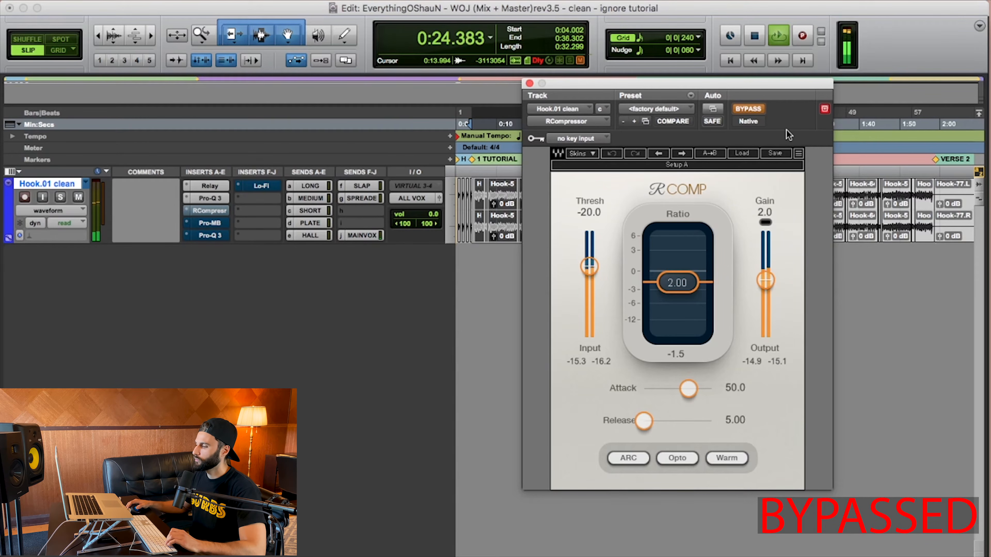
{"action": "left_click", "coordinate": [758, 109]}
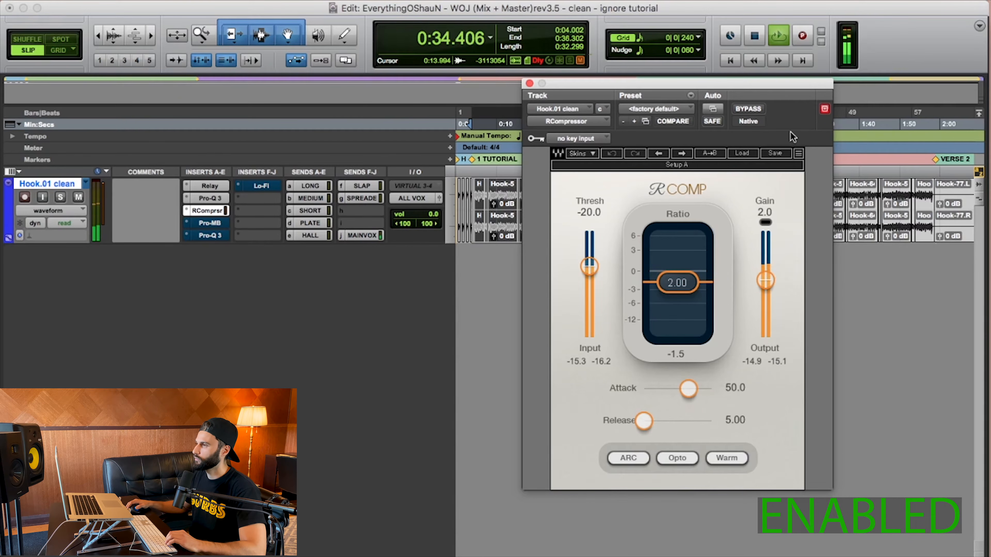
{"action": "key", "text": "space"}
{"action": "key", "text": "space"}
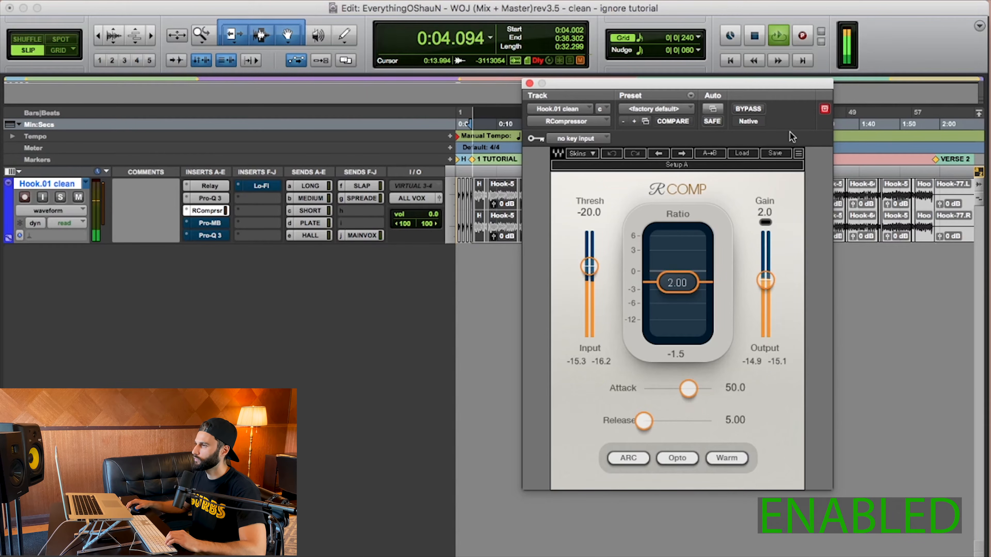
{"action": "key", "text": "space"}
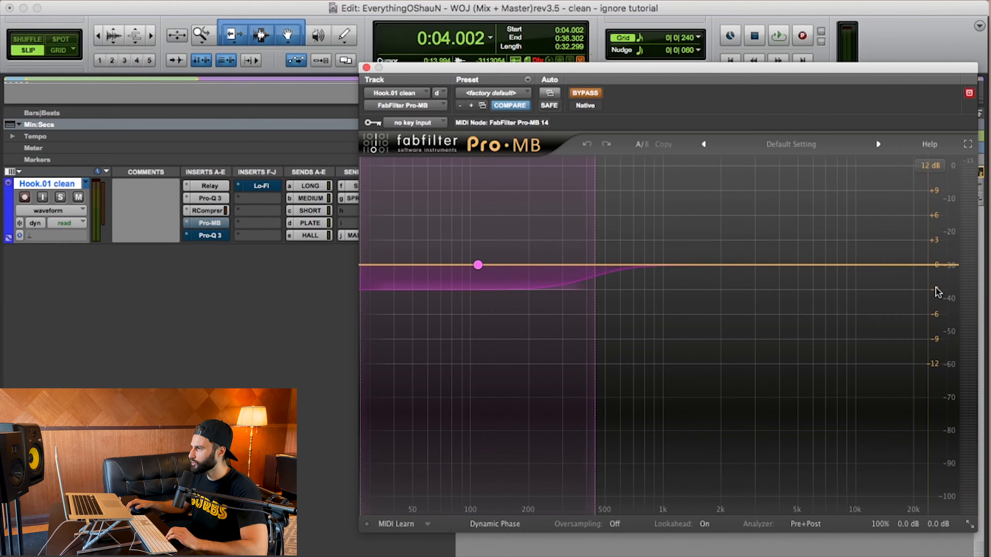
- Open the Pro-MB low band's settings, compare the hook with Pro-MB bypassed and active, and leave it active
{"action": "mouse_move", "coordinate": [450, 288]}
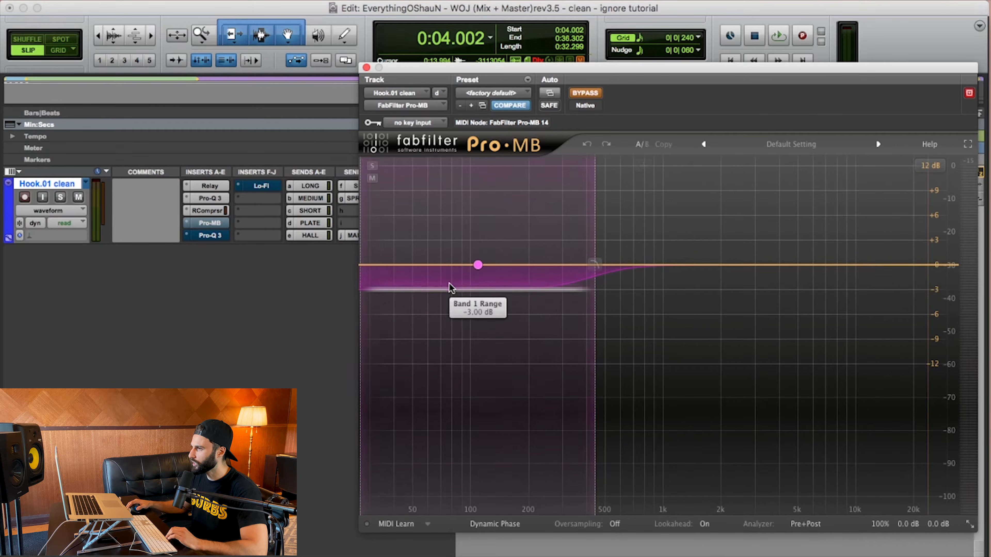
{"action": "left_click", "coordinate": [478, 265]}
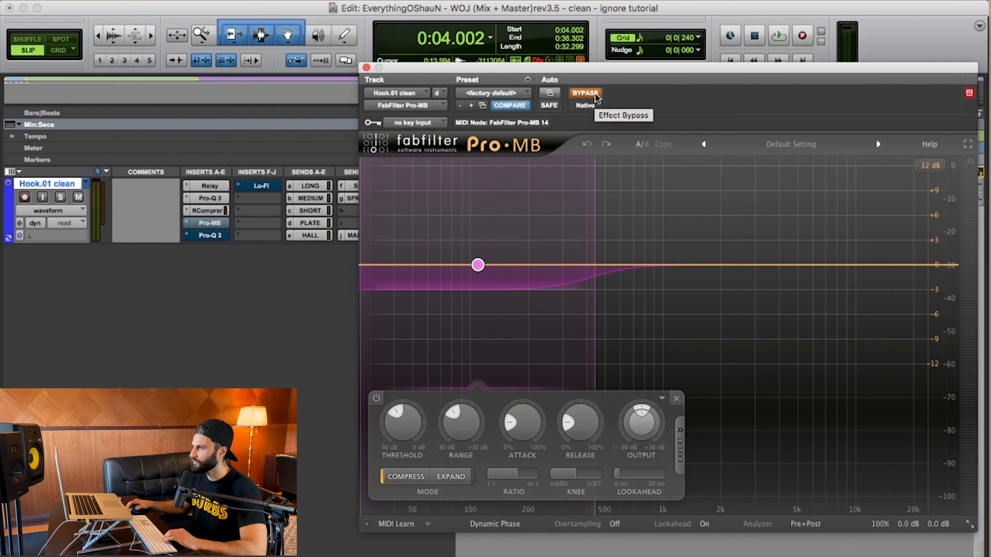
{"action": "key", "text": "space"}
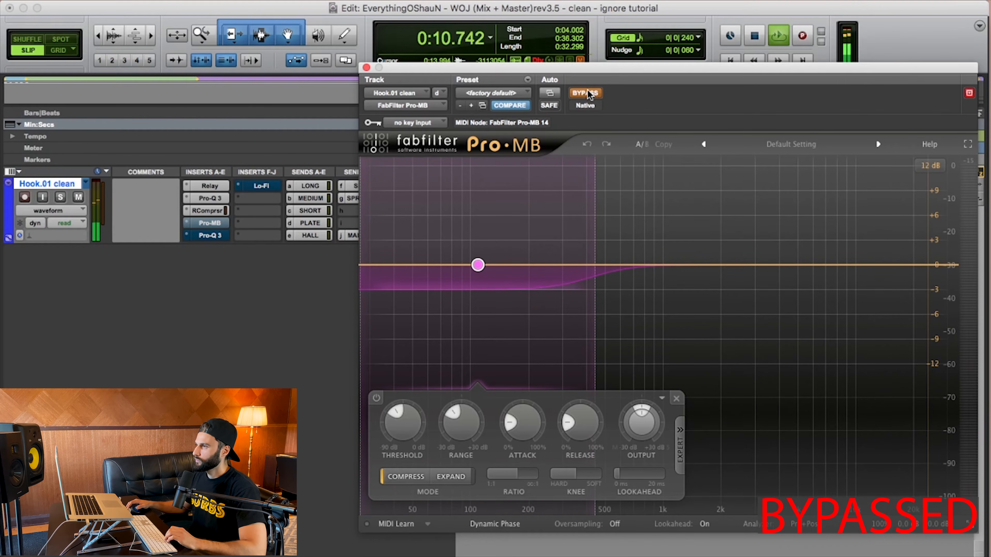
{"action": "left_click", "coordinate": [587, 94]}
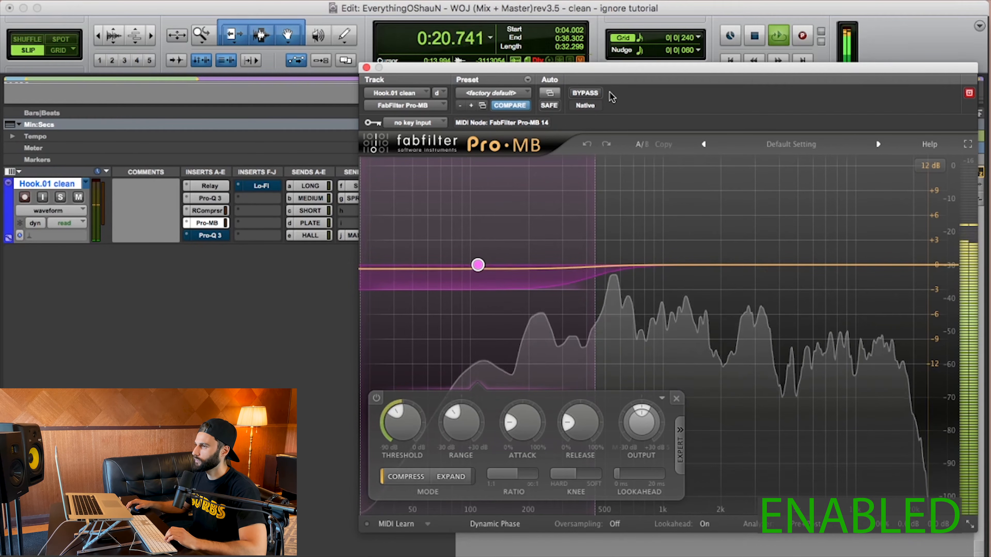
{"action": "left_click", "coordinate": [585, 94]}
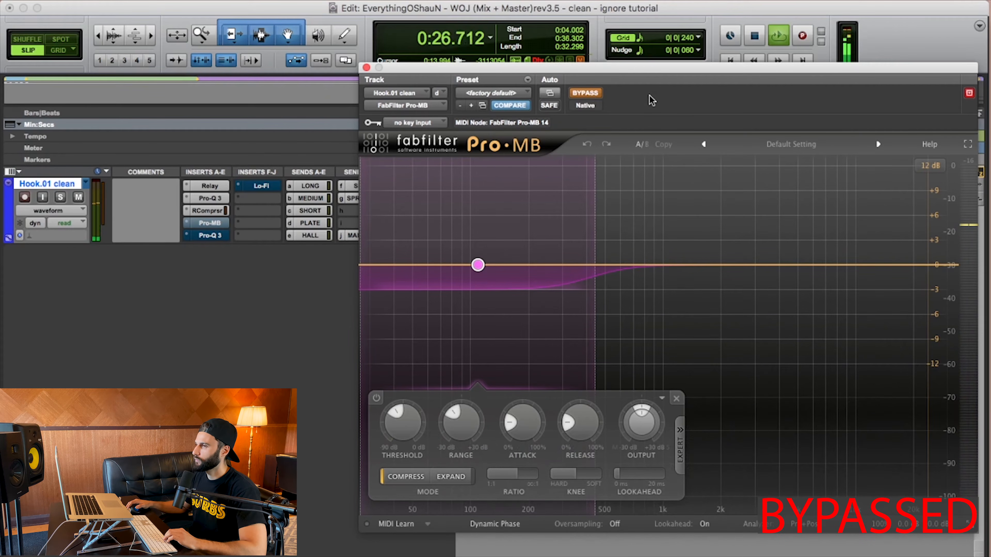
{"action": "left_click", "coordinate": [585, 94]}
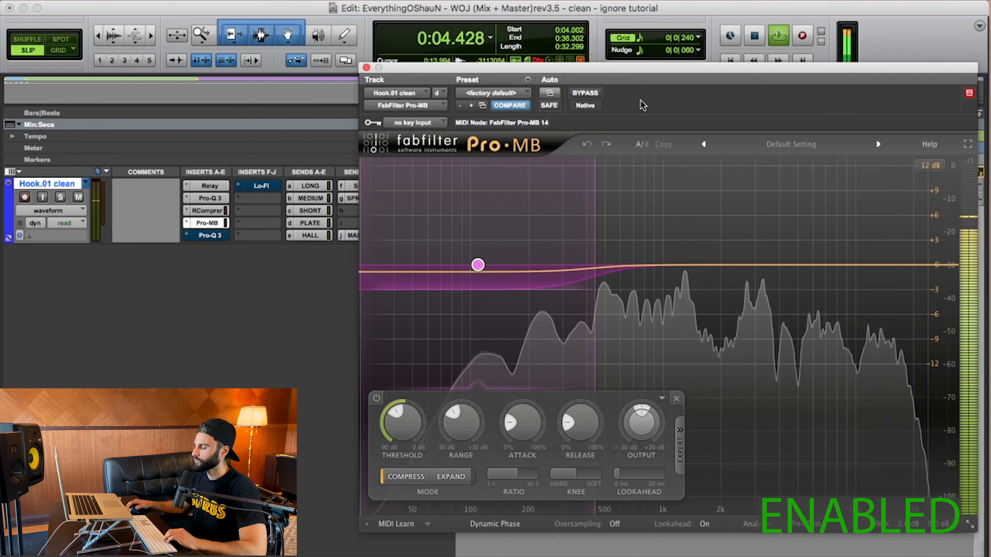
{"action": "key", "text": "space"}
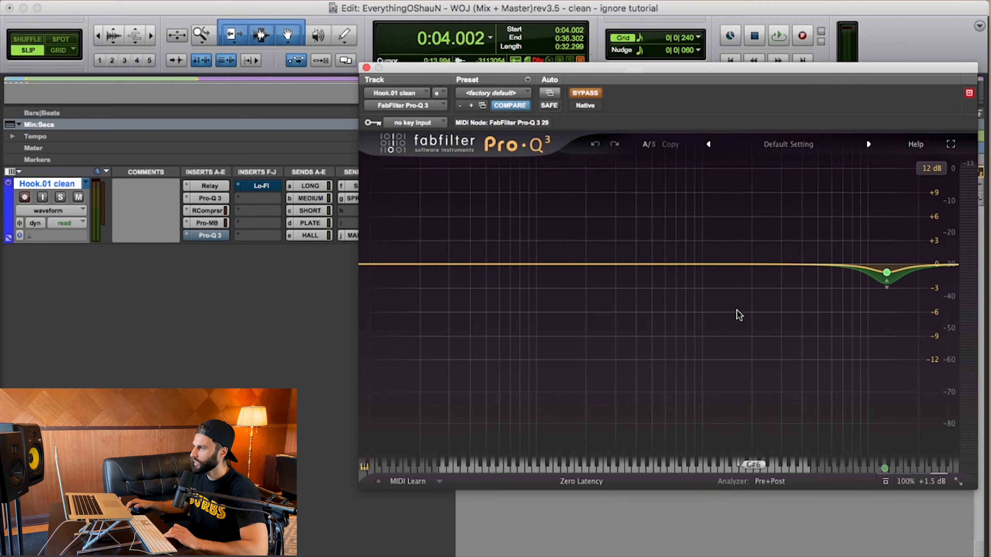
- Activate the second Pro-Q 3 and play the hook with its 12879 Hz dynamic bell band soloed
{"action": "left_click", "coordinate": [886, 273]}
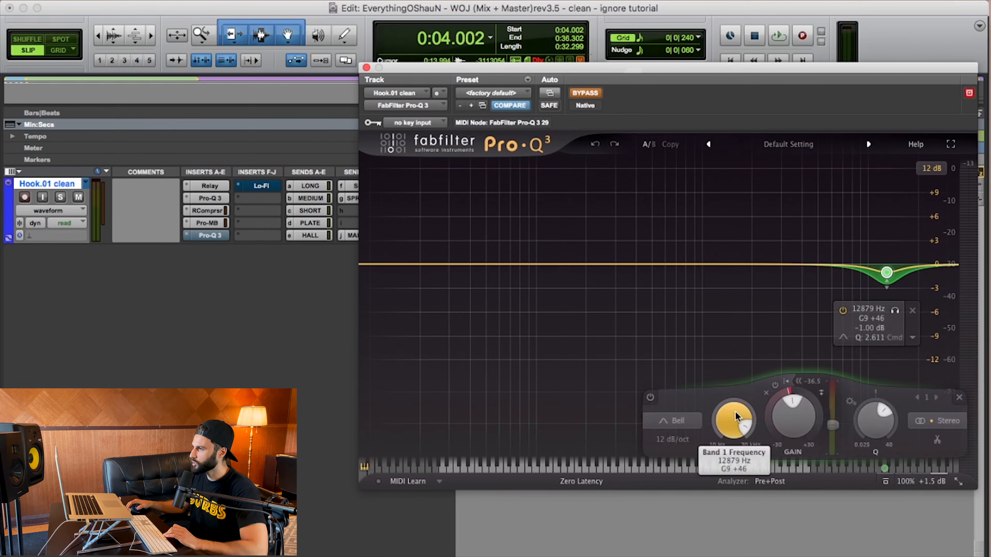
{"action": "mouse_move", "coordinate": [737, 416]}
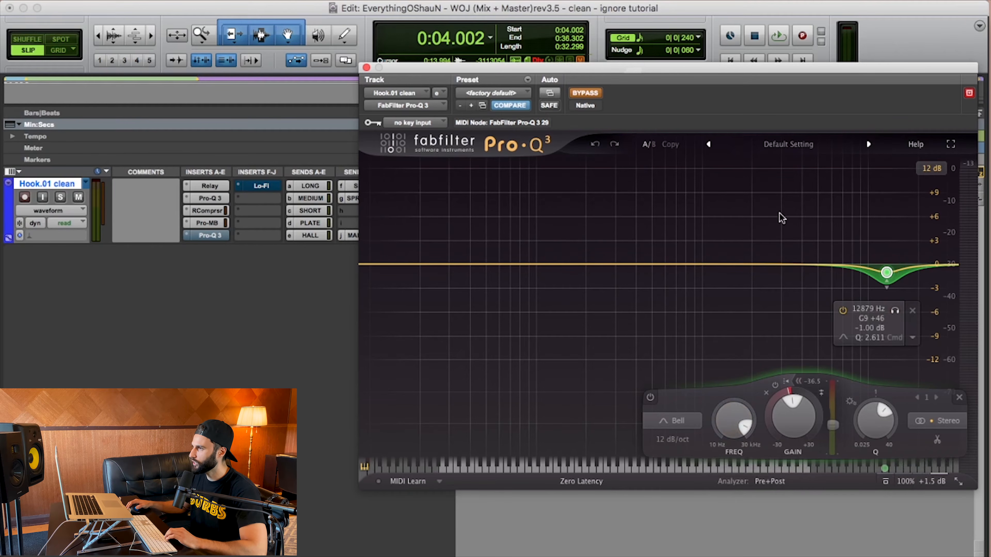
{"action": "left_click", "coordinate": [586, 95]}
{"action": "left_click", "coordinate": [895, 309]}
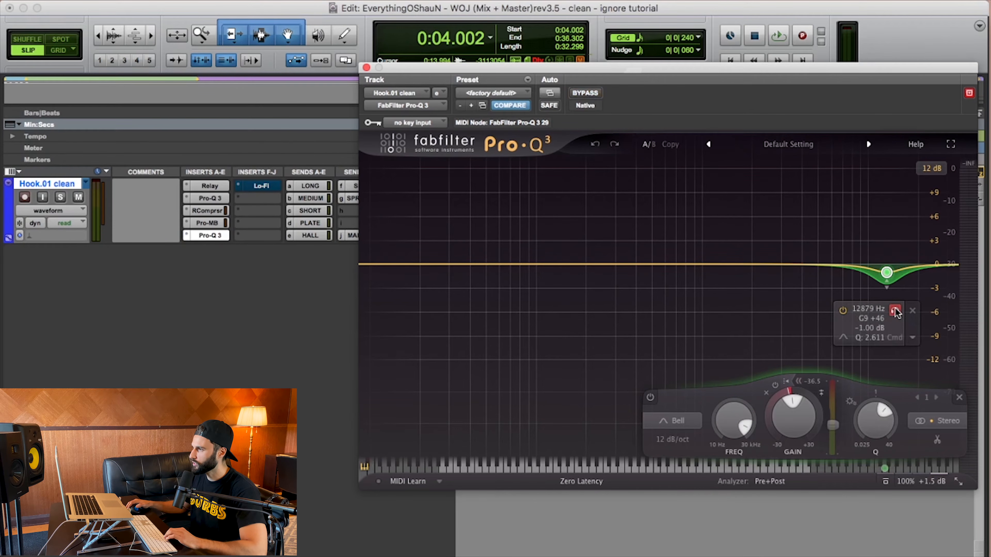
{"action": "key", "text": "space"}
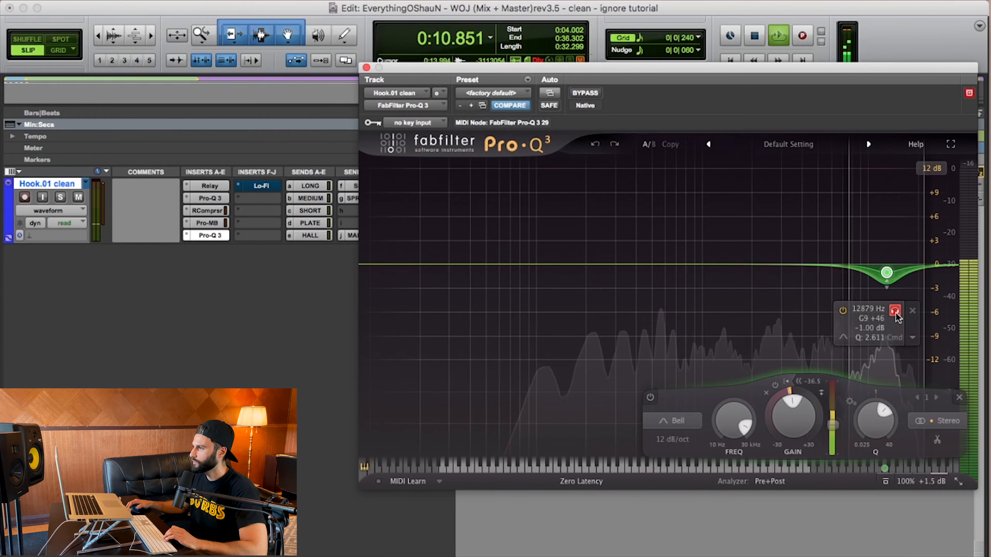
- Stop the soloed playback, set the second Pro-Q 3's display range to 3 dB, and play the hook to watch its dynamic bell band
{"action": "key", "text": "space"}
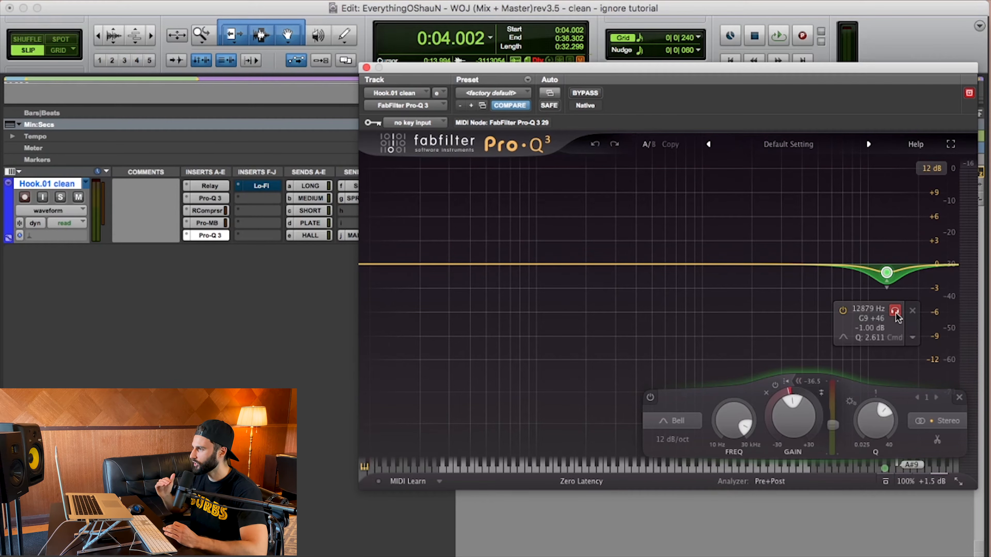
{"action": "mouse_move", "coordinate": [799, 411]}
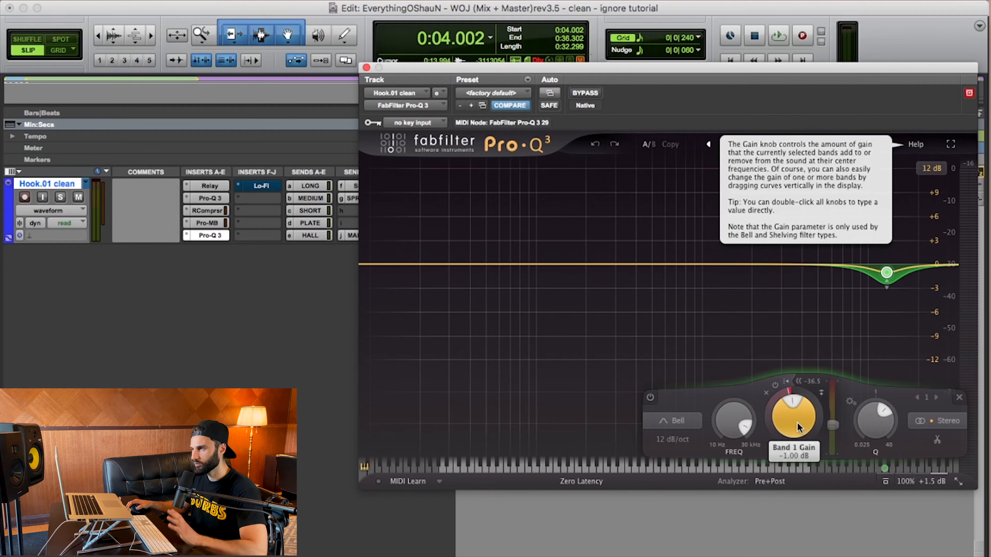
{"action": "mouse_move", "coordinate": [875, 289]}
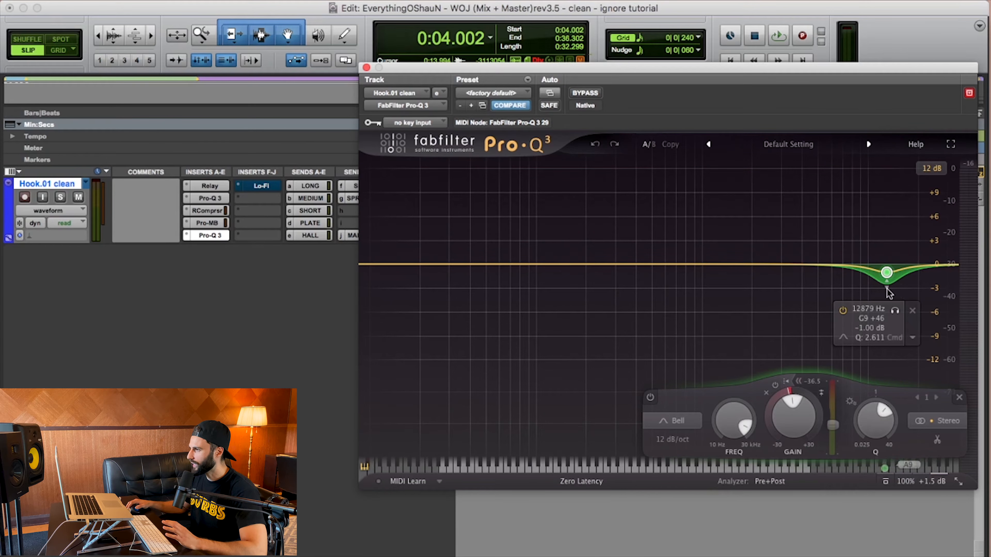
{"action": "left_click", "coordinate": [936, 169]}
{"action": "left_click", "coordinate": [940, 185]}
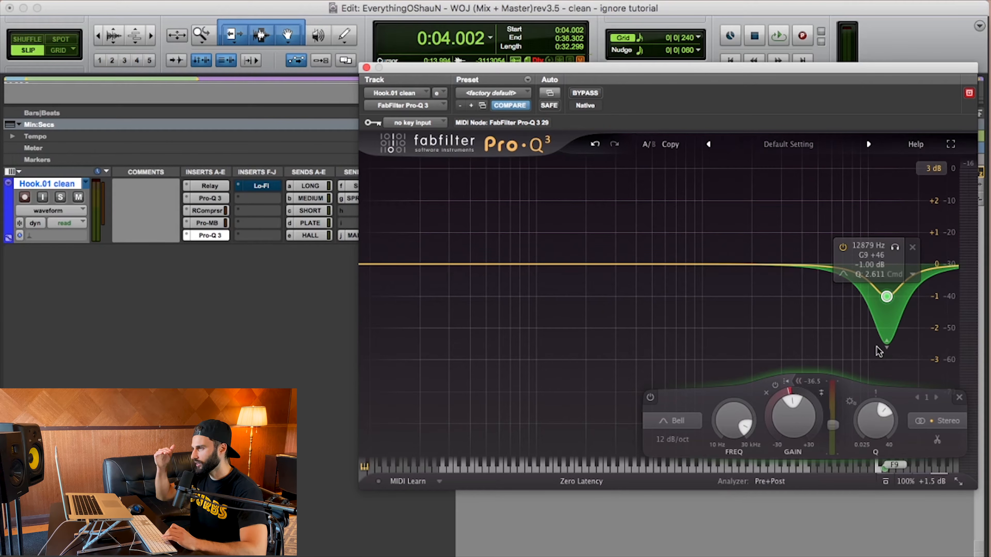
{"action": "mouse_move", "coordinate": [833, 430]}
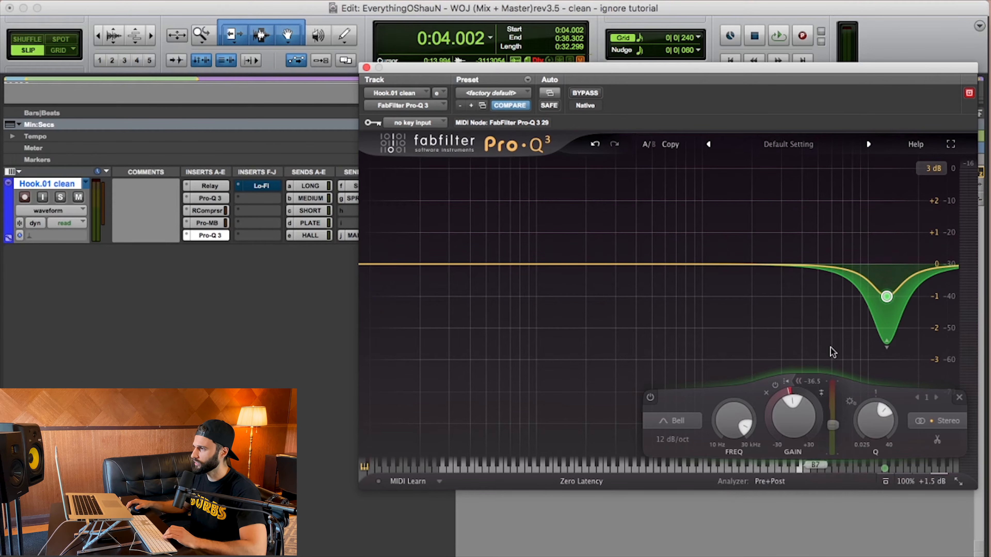
{"action": "mouse_move", "coordinate": [882, 316]}
{"action": "key", "text": "space"}
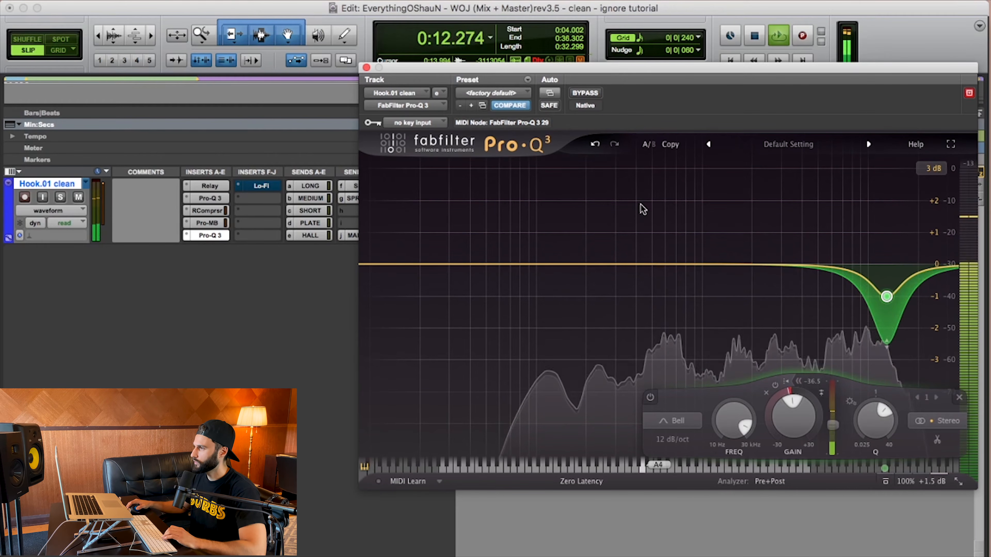
{"action": "key", "text": "space"}
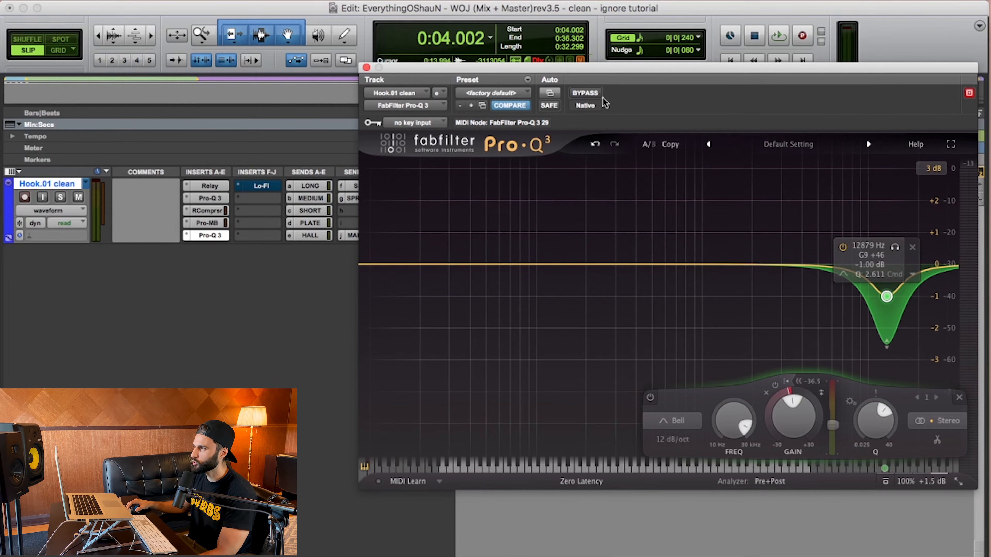
- Play the hook while switching the second Pro-Q 3 between bypassed and active, leave it active, and stop playback
{"action": "left_click", "coordinate": [591, 93]}
{"action": "key", "text": "space"}
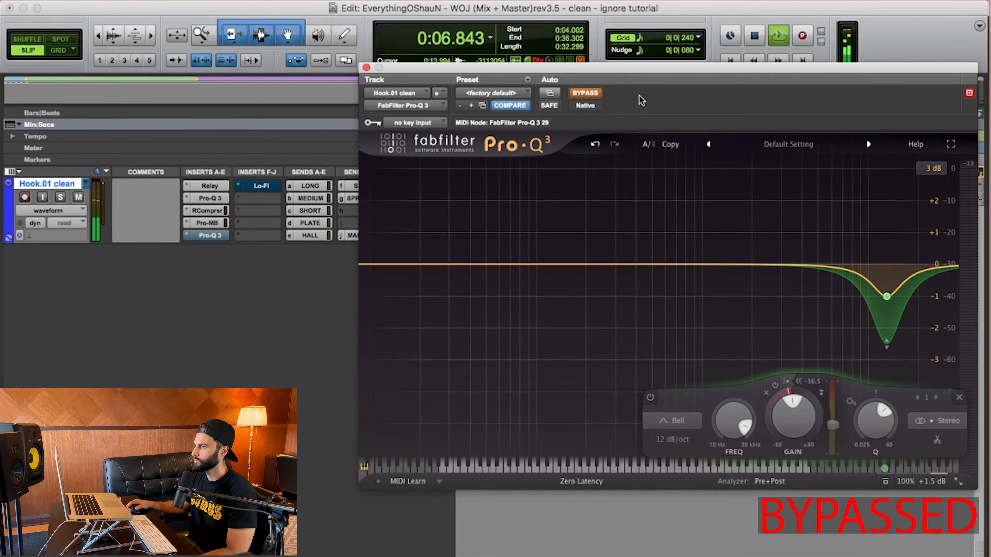
{"action": "left_click", "coordinate": [592, 93]}
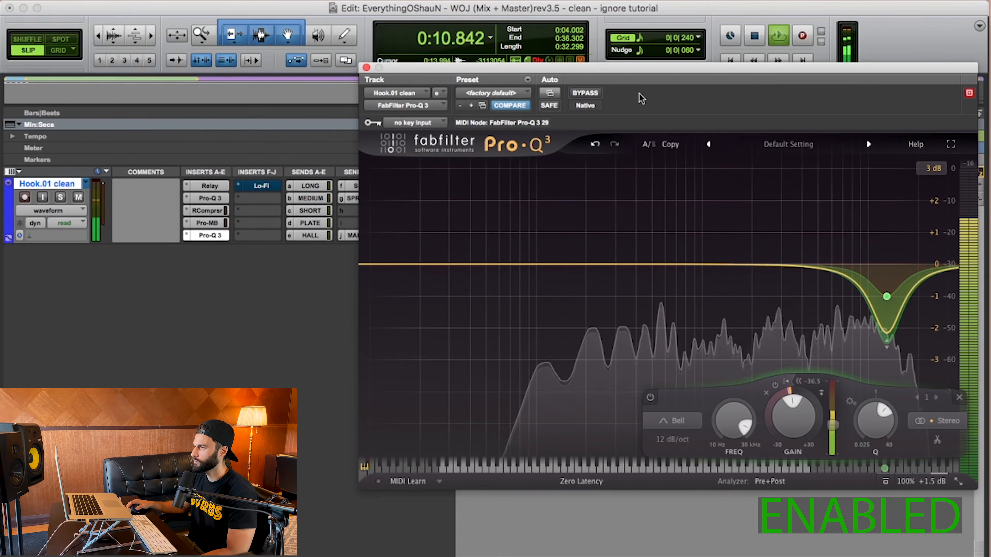
{"action": "left_click", "coordinate": [585, 93]}
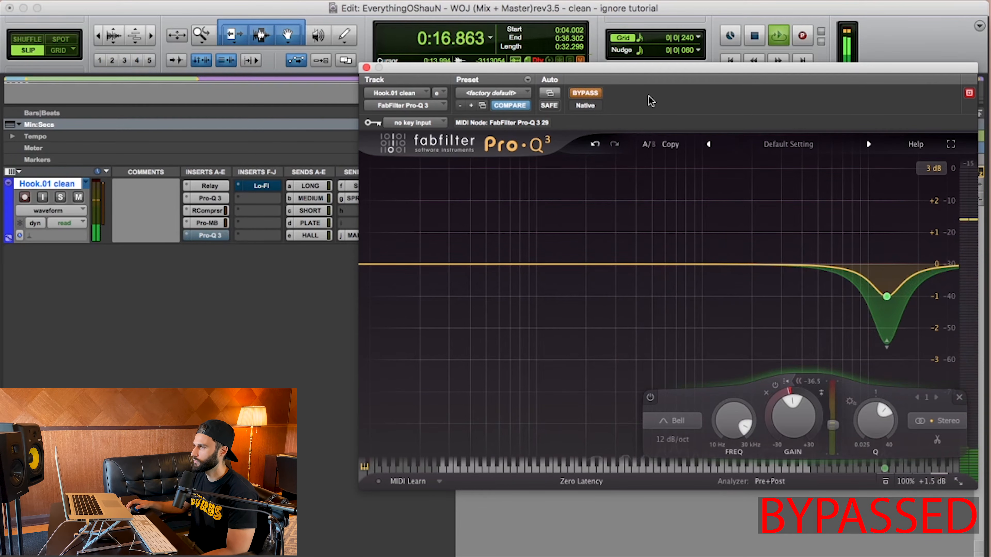
{"action": "left_click", "coordinate": [589, 93]}
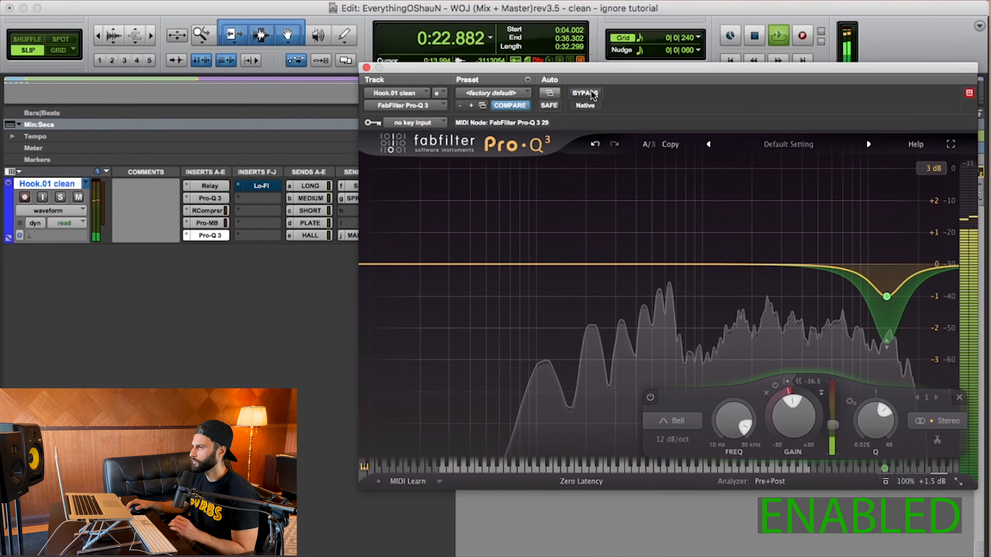
{"action": "key", "text": "space"}
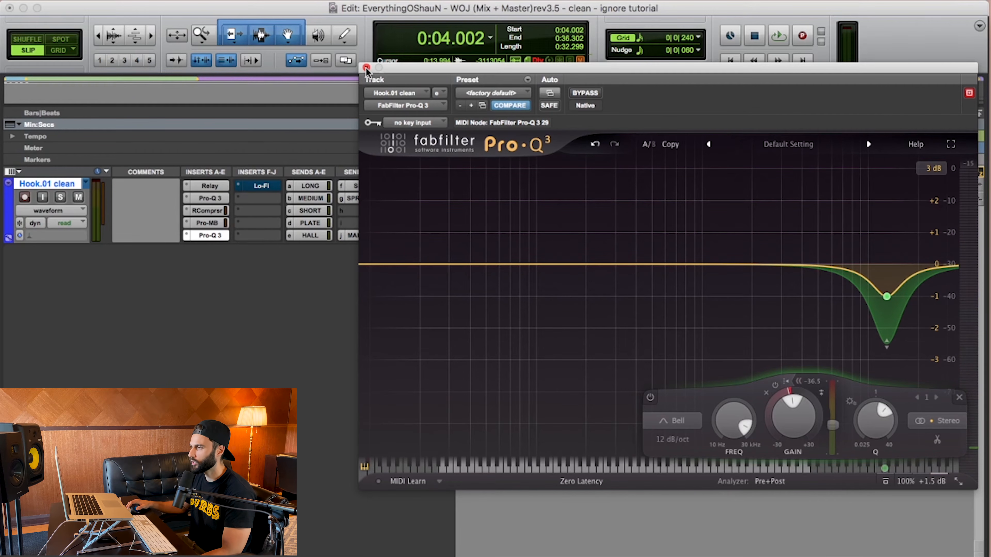
{"action": "mouse_move", "coordinate": [886, 296]}
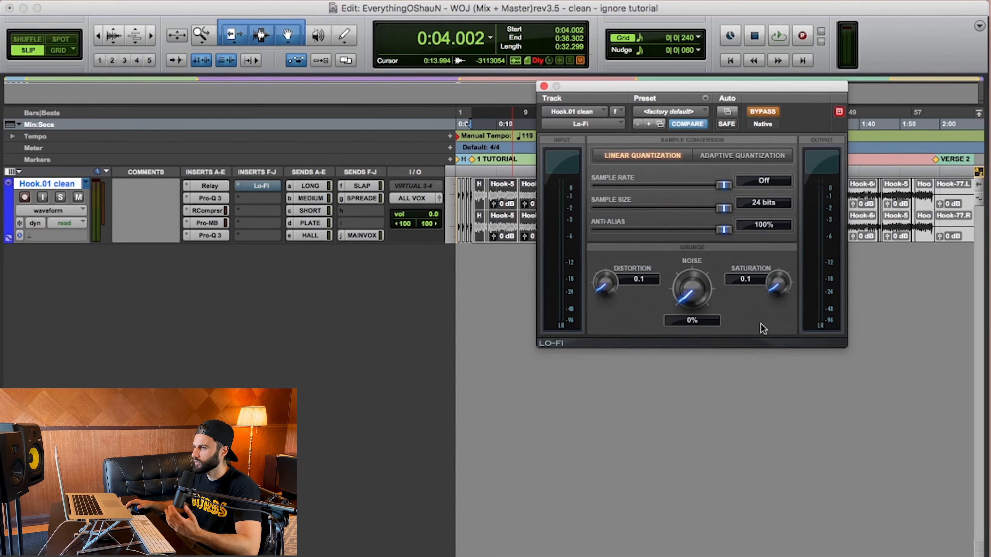
- Play the hook while switching Lo-Fi between bypassed and active, leave it active, and stop playback
{"action": "key", "text": "space"}
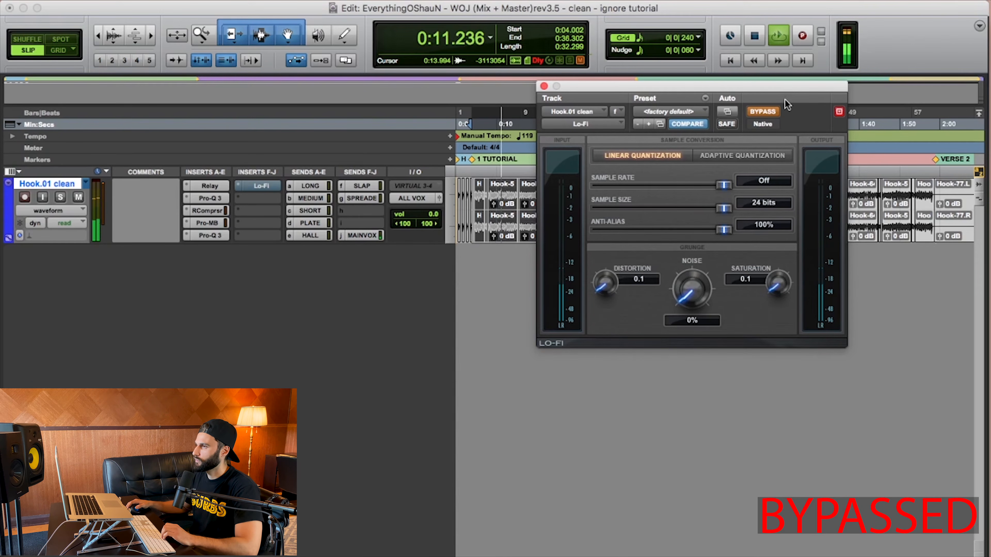
{"action": "left_click", "coordinate": [761, 112]}
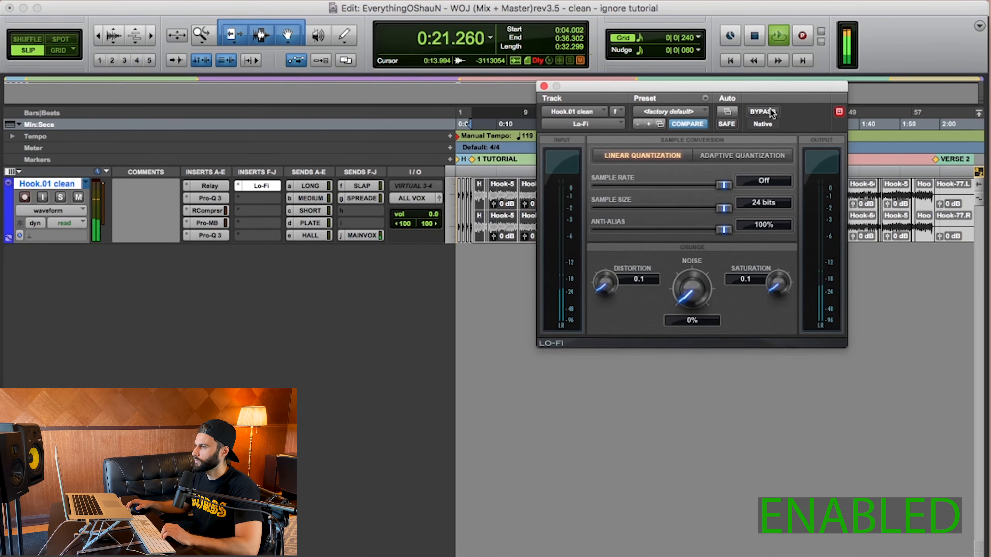
{"action": "left_click", "coordinate": [770, 113]}
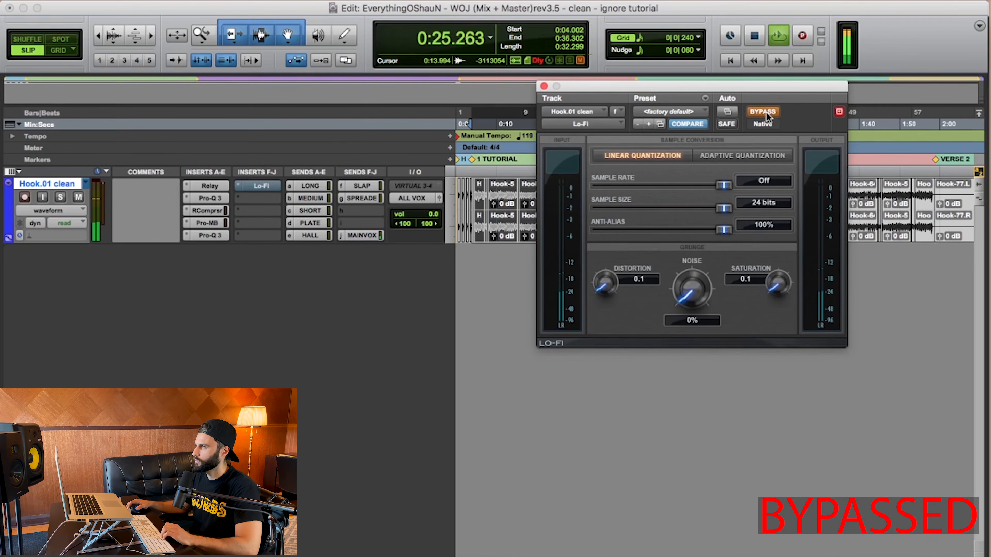
{"action": "left_click", "coordinate": [763, 112]}
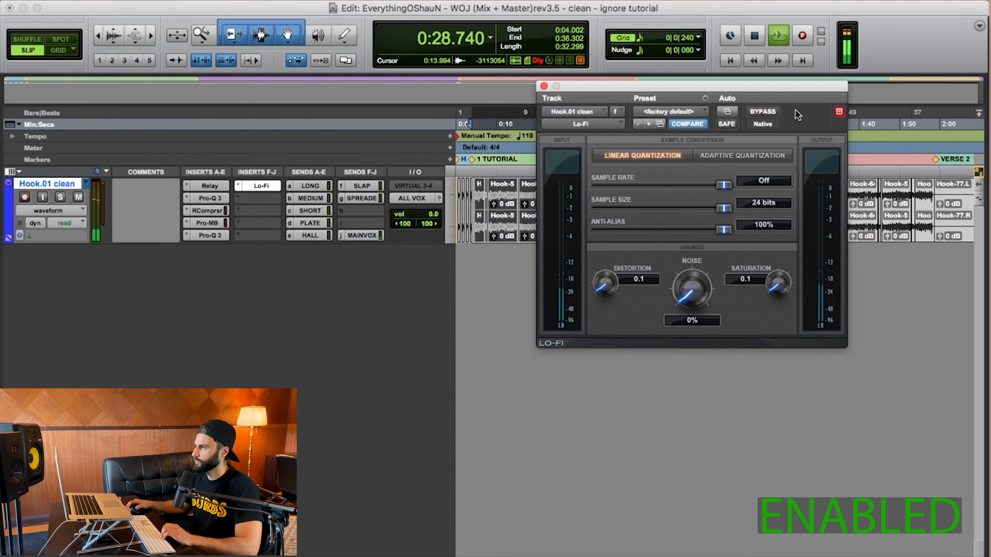
{"action": "left_click", "coordinate": [768, 112]}
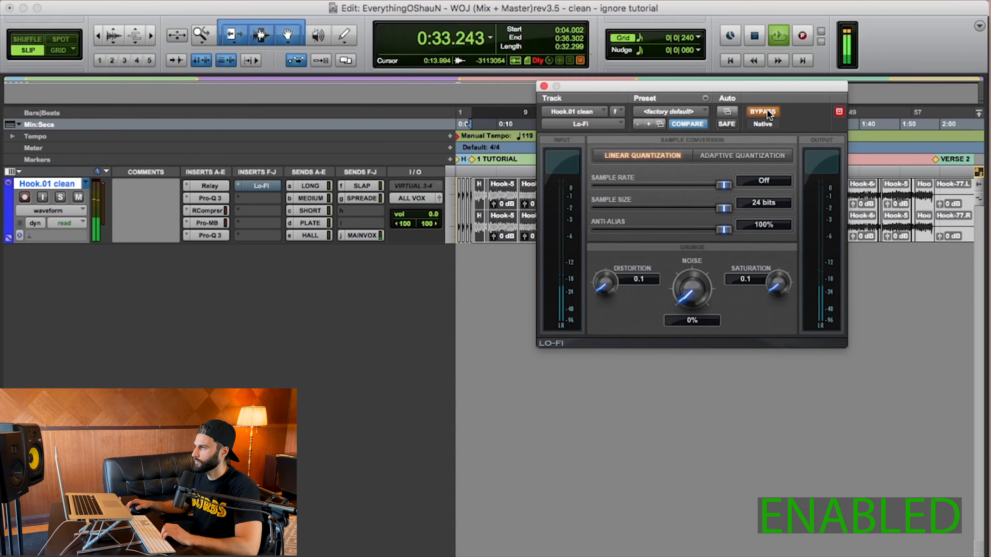
{"action": "left_click", "coordinate": [767, 113]}
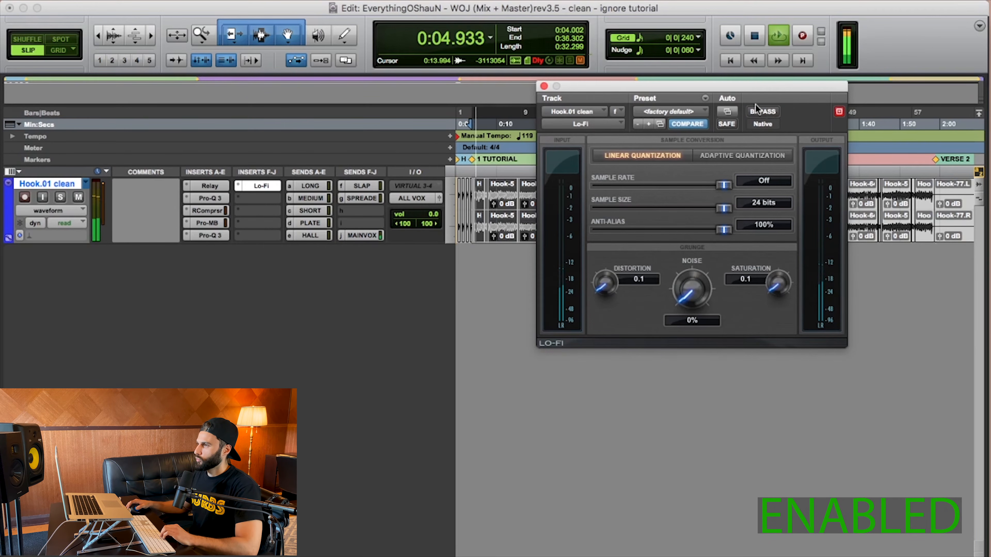
{"action": "key", "text": "space"}
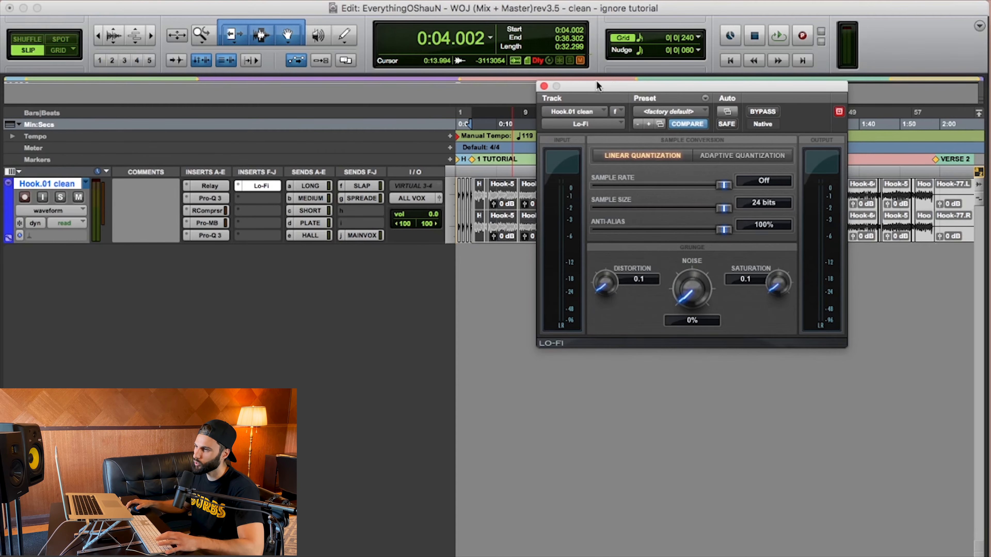
- Bypass Lo-Fi, both Pro-Q 3s, RCompressor and Pro-MB on the hook track and play the unprocessed vocal
{"action": "left_click", "coordinate": [257, 187], "text": "super"}
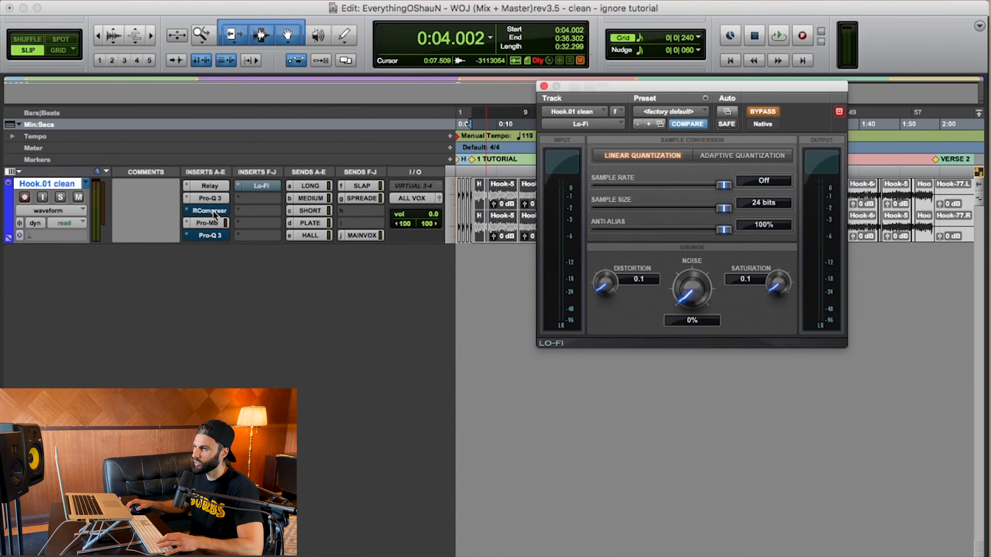
{"action": "left_click", "coordinate": [214, 196], "text": "super"}
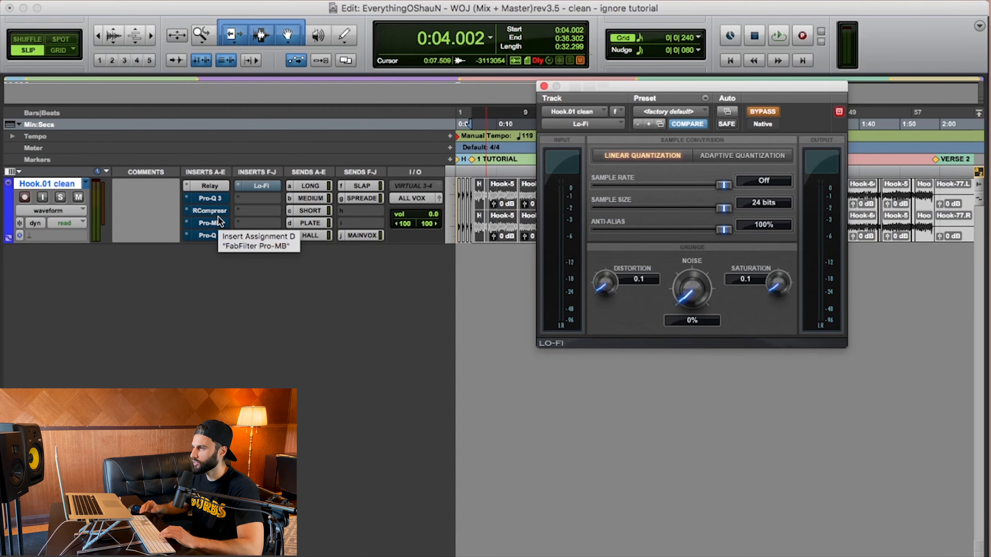
{"action": "key", "text": "space"}
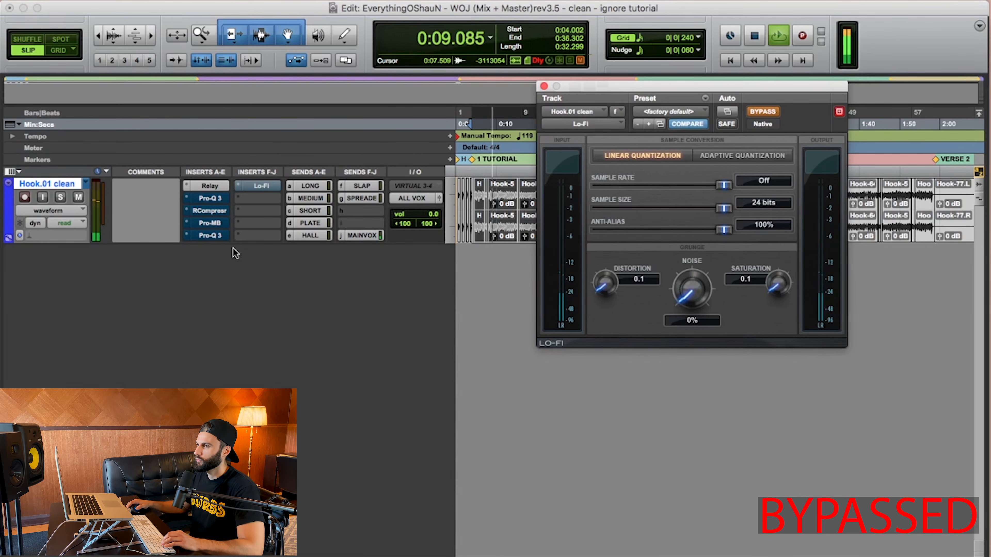
- Reactivate both Pro-Q 3s, RCompressor, Pro-MB and Lo-Fi while the hook plays to hear the full chain
{"action": "left_click", "coordinate": [215, 202], "text": "super"}
{"action": "left_click", "coordinate": [211, 211], "text": "super"}
{"action": "left_click", "coordinate": [210, 223], "text": "super"}
{"action": "left_click", "coordinate": [210, 235], "text": "super"}
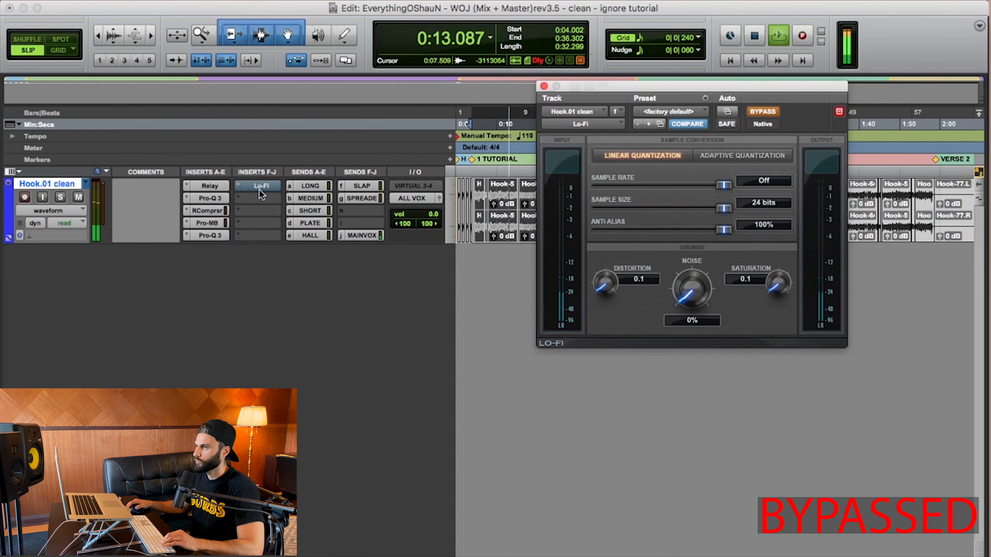
{"action": "left_click", "coordinate": [258, 186], "text": "super"}
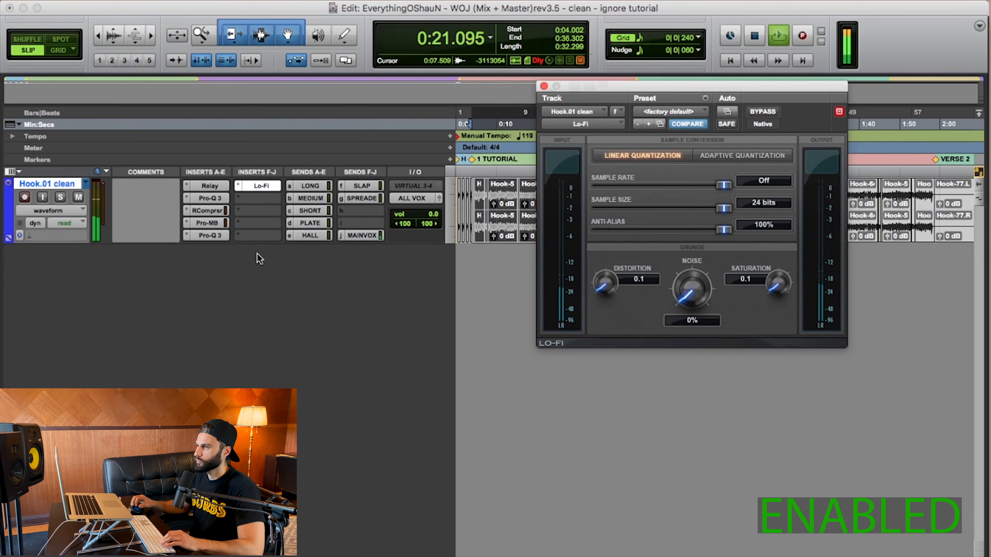
- Bypass both Pro-Q 3s, RCompressor, Pro-MB and Lo-Fi again during playback to hear the hook without processing
{"action": "left_click", "coordinate": [207, 204], "text": "super"}
{"action": "left_click", "coordinate": [207, 210], "text": "super"}
{"action": "left_click", "coordinate": [207, 223], "text": "super"}
{"action": "left_click", "coordinate": [206, 235], "text": "super"}
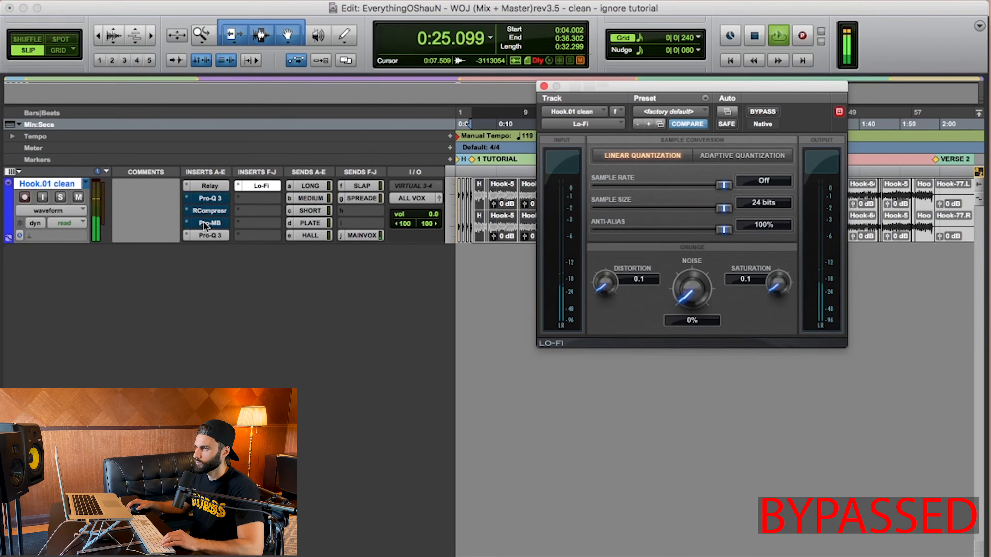
{"action": "left_click", "coordinate": [261, 186], "text": "super"}
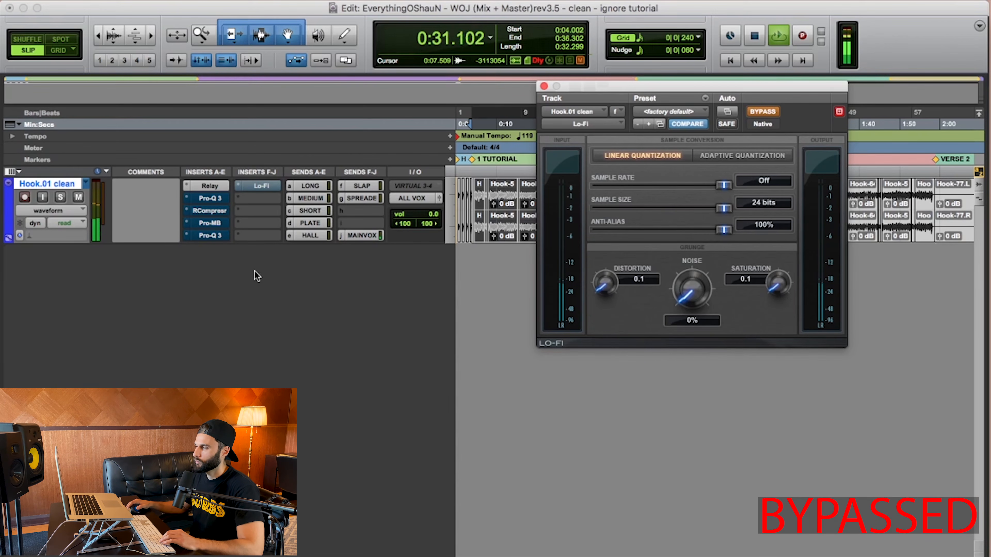
- Turn Lo-Fi, both Pro-Q 3s, RCompressor and Pro-MB back on, replay the hook from the start, and stop playback
{"action": "left_click", "coordinate": [266, 186], "text": "super"}
{"action": "left_click", "coordinate": [210, 199], "text": "super"}
{"action": "left_click", "coordinate": [209, 211], "text": "super"}
{"action": "left_click", "coordinate": [210, 223], "text": "super"}
{"action": "left_click", "coordinate": [210, 236], "text": "super"}
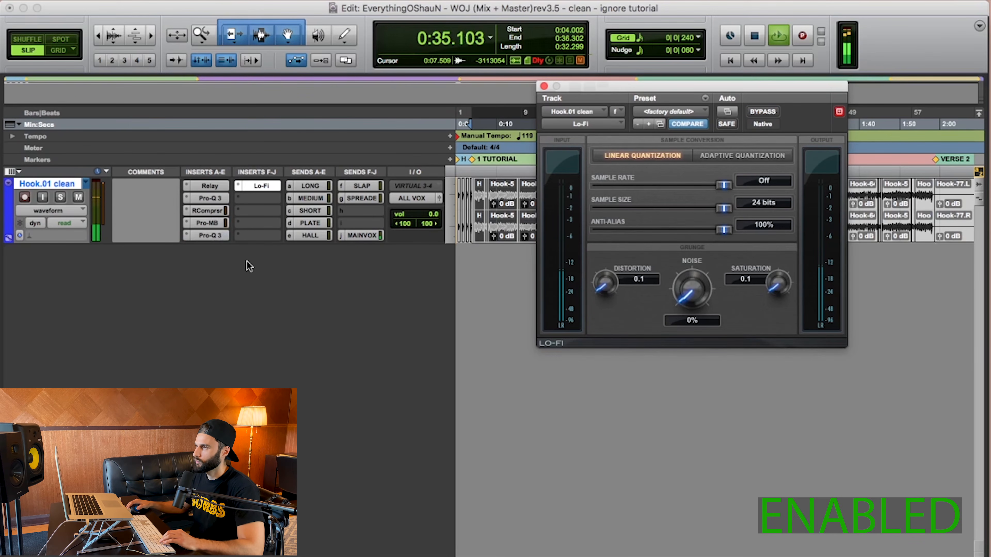
{"action": "key", "text": "space"}
{"action": "key", "text": "space"}
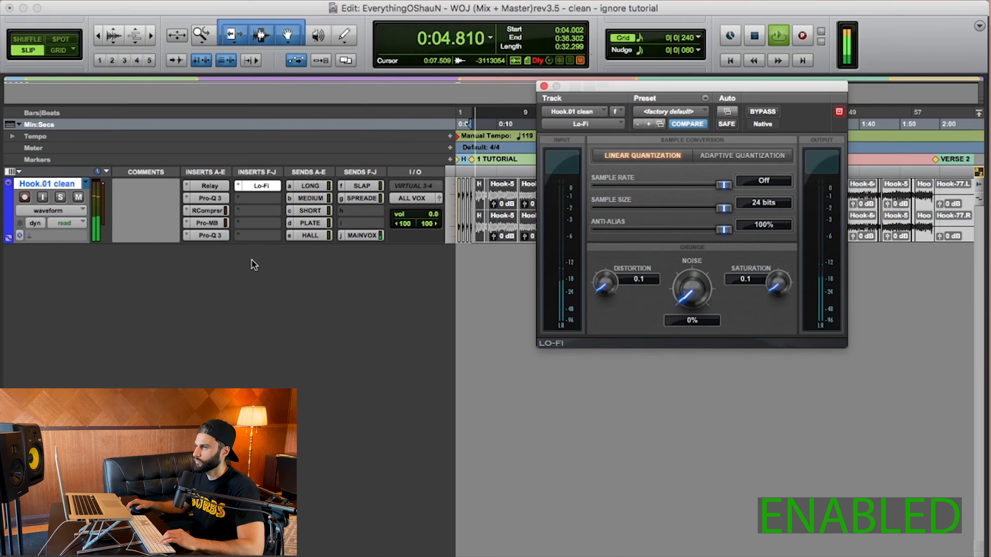
{"action": "key", "text": "space"}
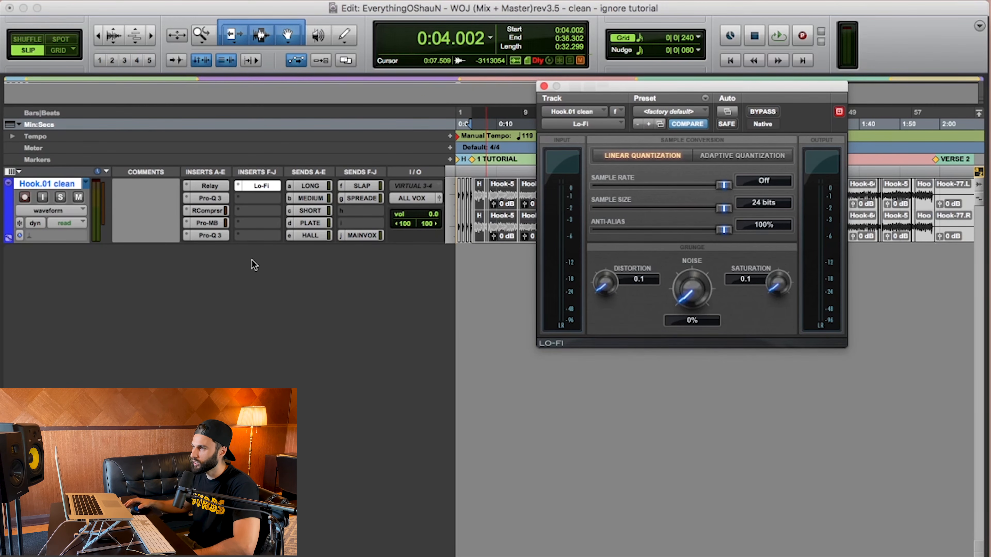
- Close the Lo-Fi window and select the short EO - WOJ Final 2 export clip just before Hook-67 for close inspection
{"action": "left_click", "coordinate": [543, 86]}
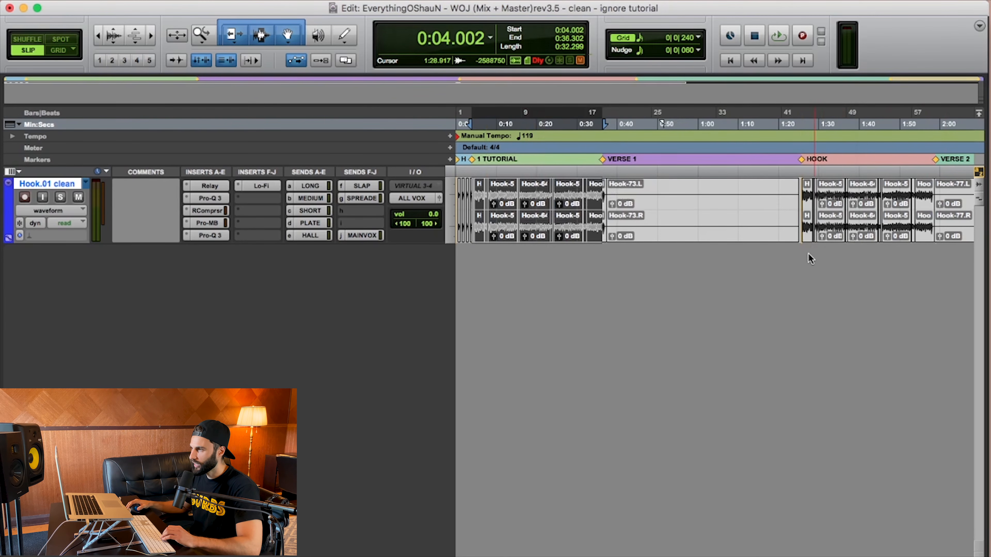
{"action": "key", "text": "t"}
{"action": "key", "text": "t"}
{"action": "key", "text": "t"}
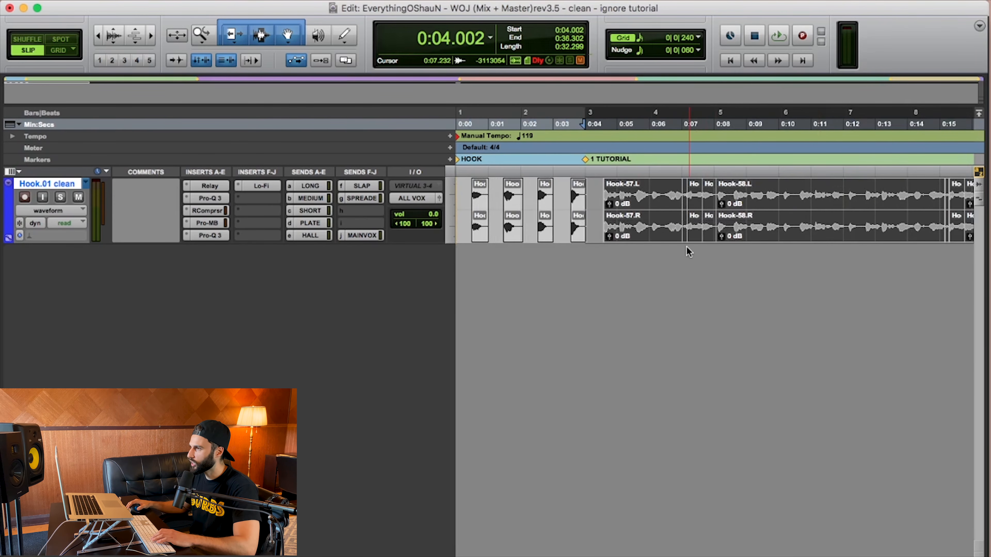
{"action": "key", "text": "t"}
{"action": "key", "text": "t"}
{"action": "scroll", "coordinate": [780, 220], "scroll_direction": "right", "scroll_amount": 5}
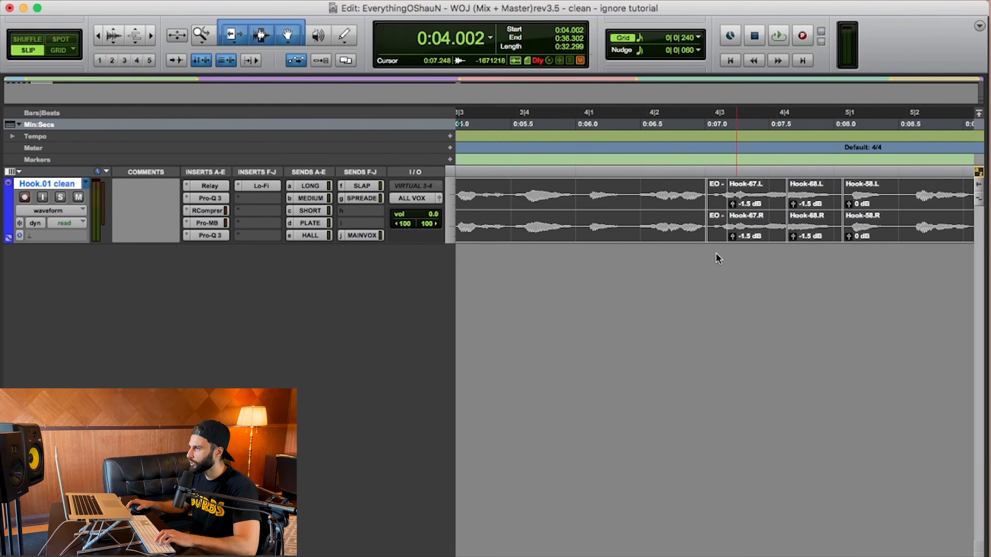
{"action": "left_click", "coordinate": [715, 228]}
{"action": "key", "text": "t"}
{"action": "key", "text": "t"}
{"action": "key", "text": "t"}
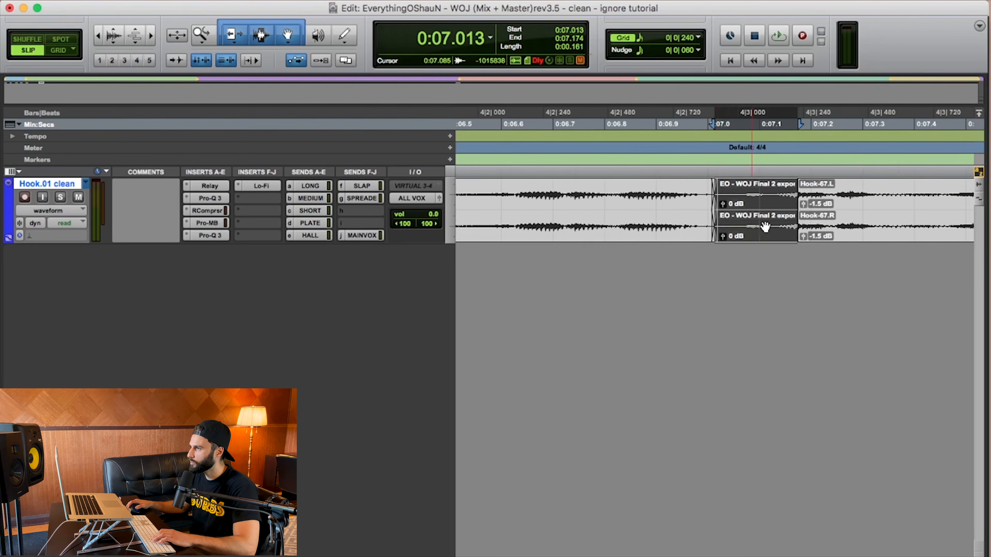
- Select the Hook-67 clip, examine its start and clip gain up close, and return to an overview of the hook
{"action": "left_click", "coordinate": [841, 234]}
{"action": "scroll", "coordinate": [819, 234], "scroll_direction": "right", "scroll_amount": 3}
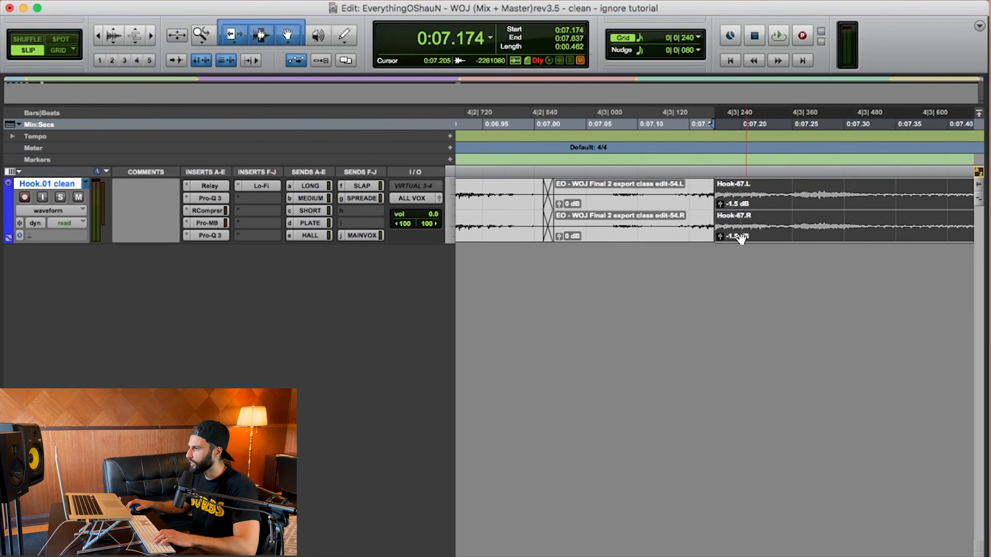
{"action": "key", "text": "r"}
{"action": "key", "text": "r"}
{"action": "key", "text": "r"}
{"action": "key", "text": "r"}
{"action": "key", "text": "r"}
{"action": "key", "text": "r"}
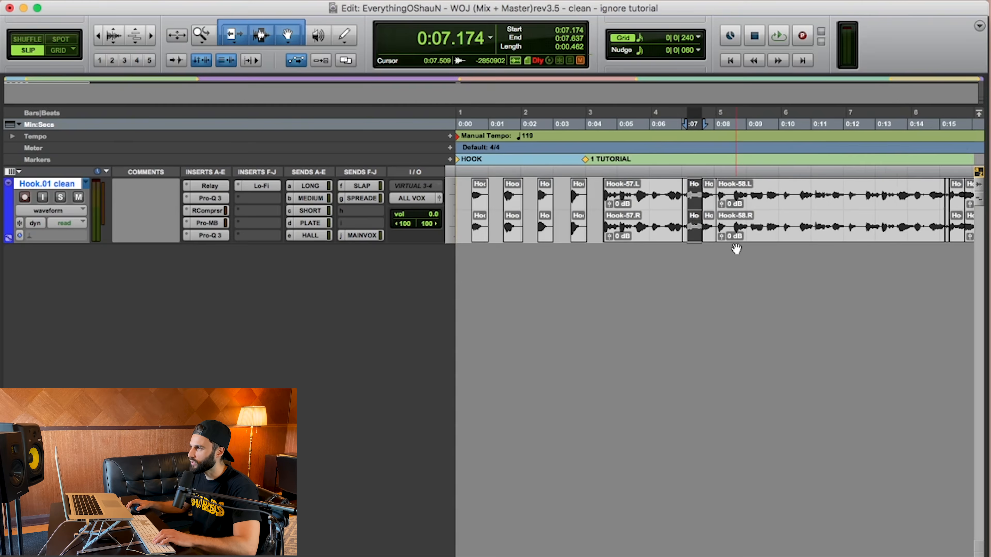
{"action": "key", "text": "r"}
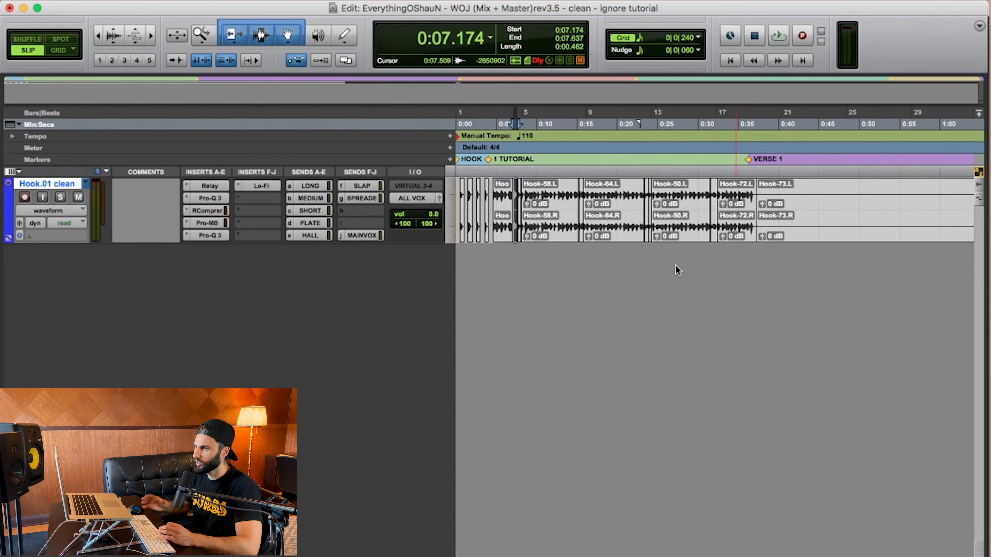